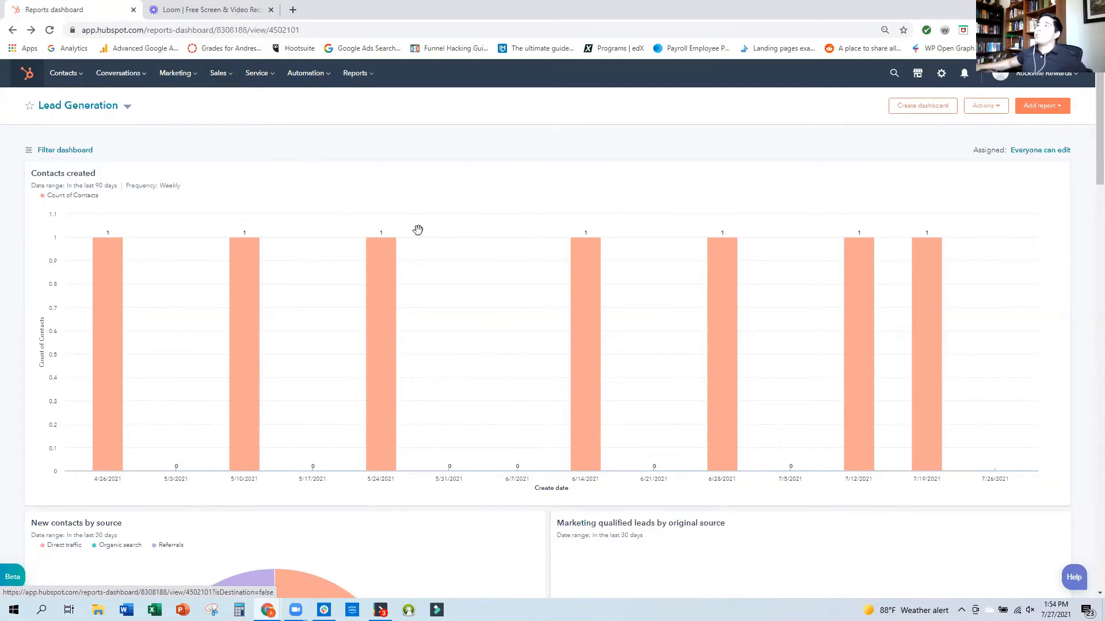
# Open the sales Meetings tool and get started with scheduling pages.
pyautogui.click(233, 77)
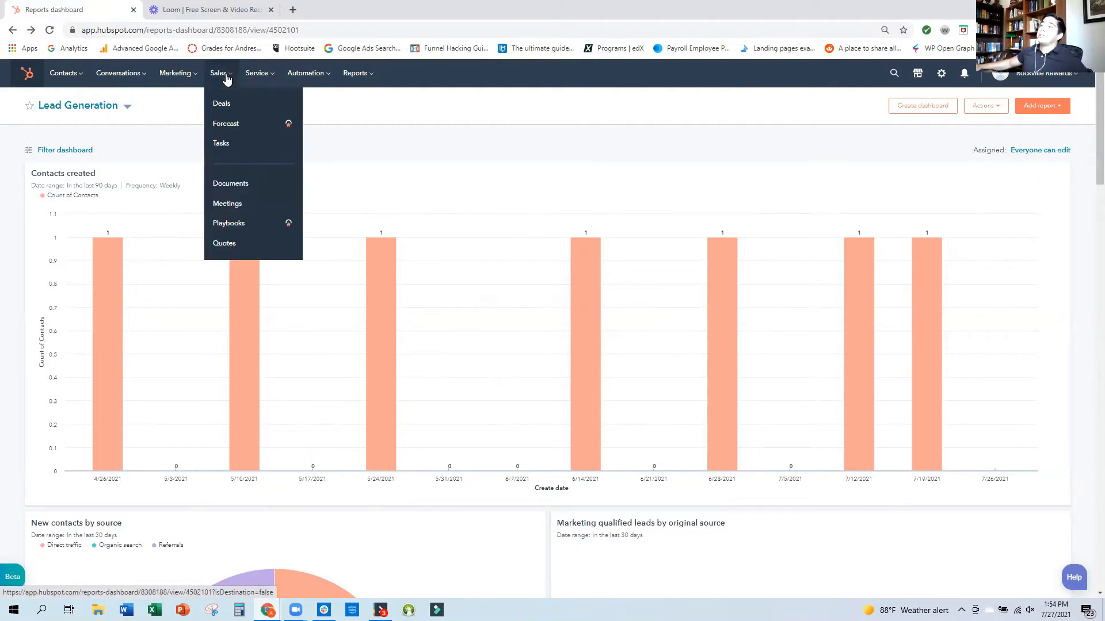
pyautogui.click(259, 206)
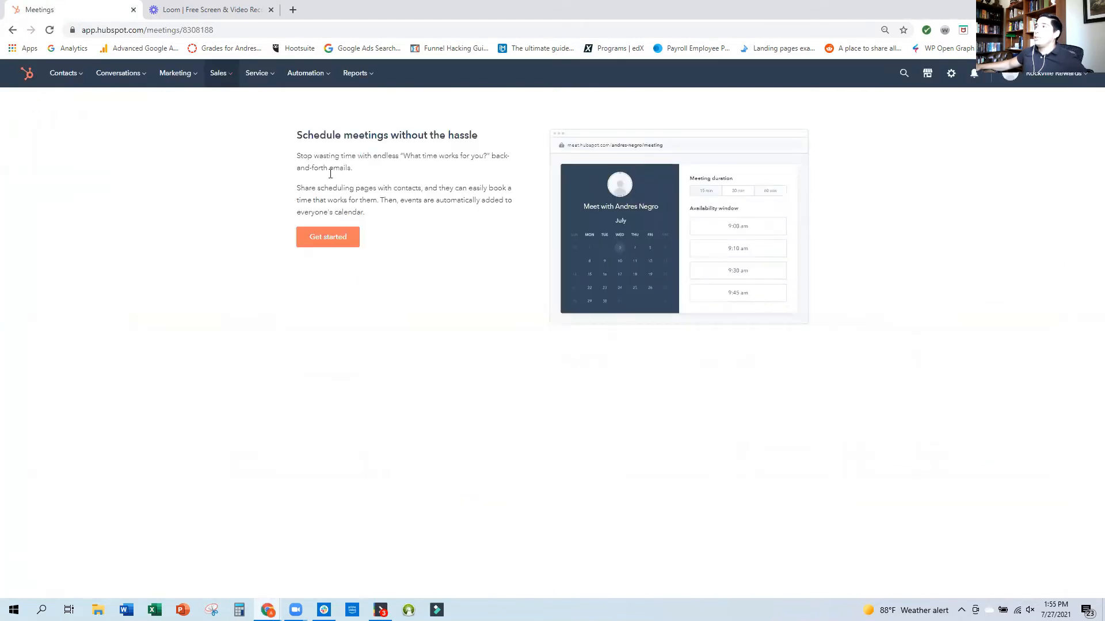
pyautogui.click(326, 246)
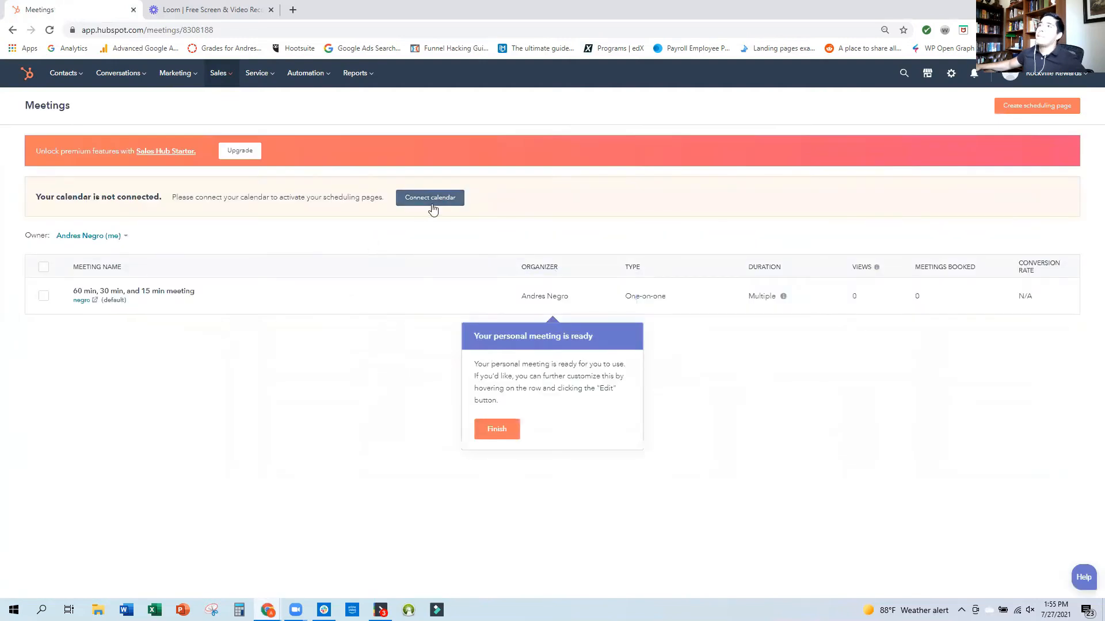
# Connect a Google calendar with Calendar Sync on, choosing the second listed Google account and granting HubSpot access.
pyautogui.click(432, 205)
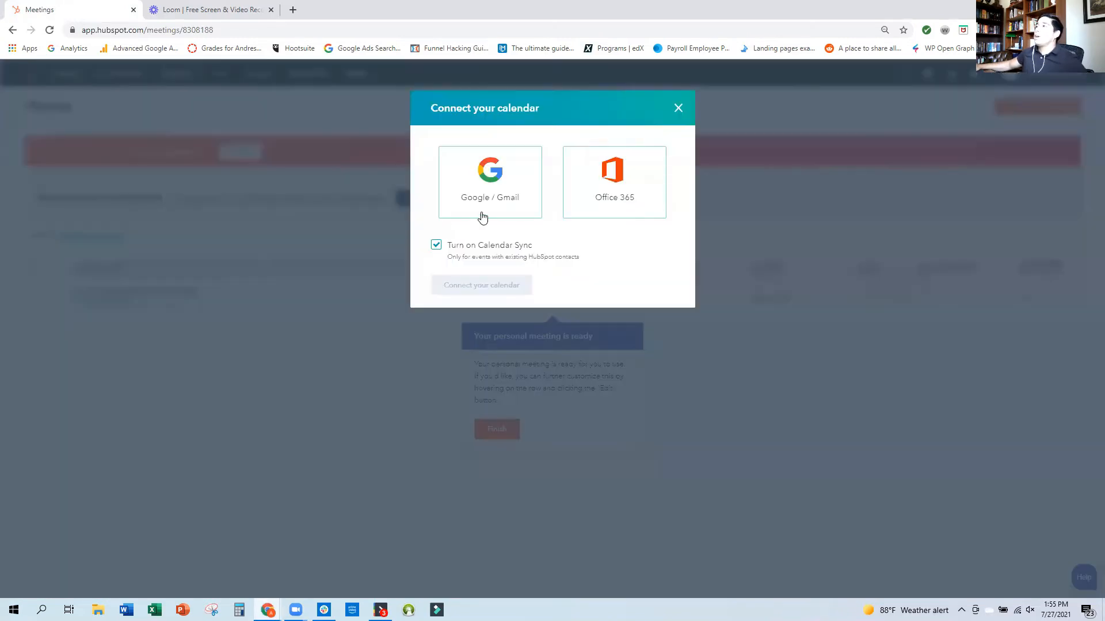
pyautogui.click(484, 207)
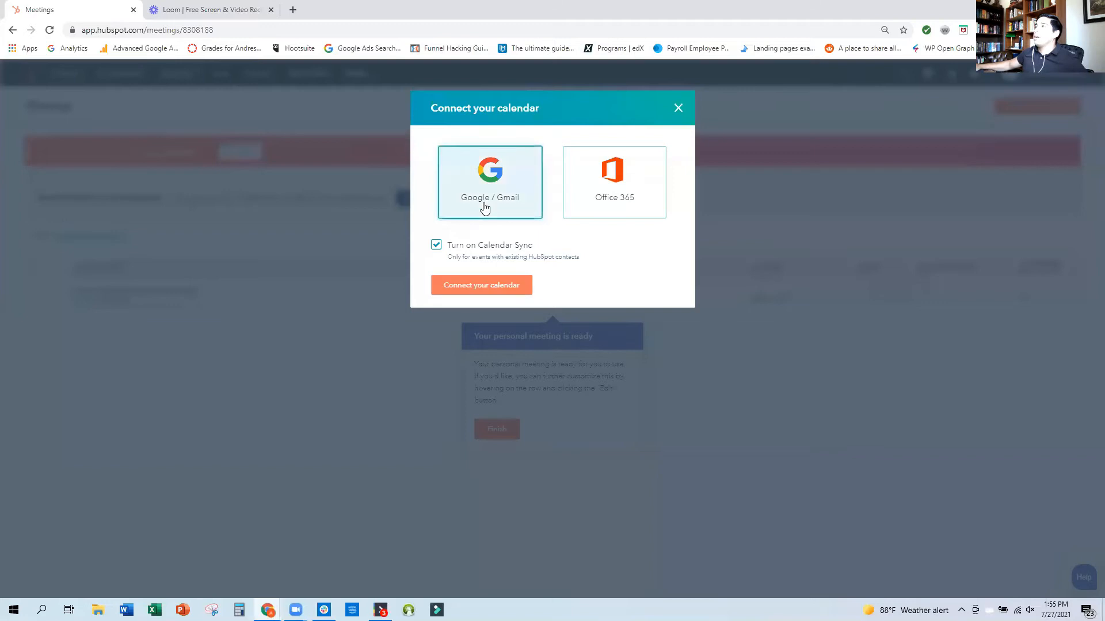
pyautogui.click(493, 287)
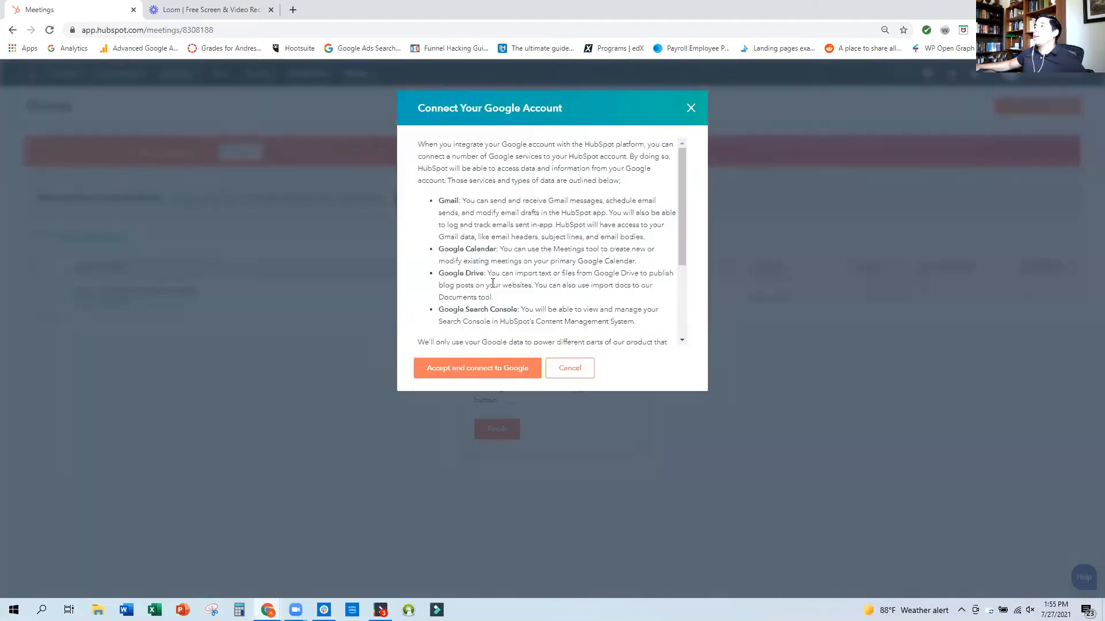
pyautogui.click(486, 371)
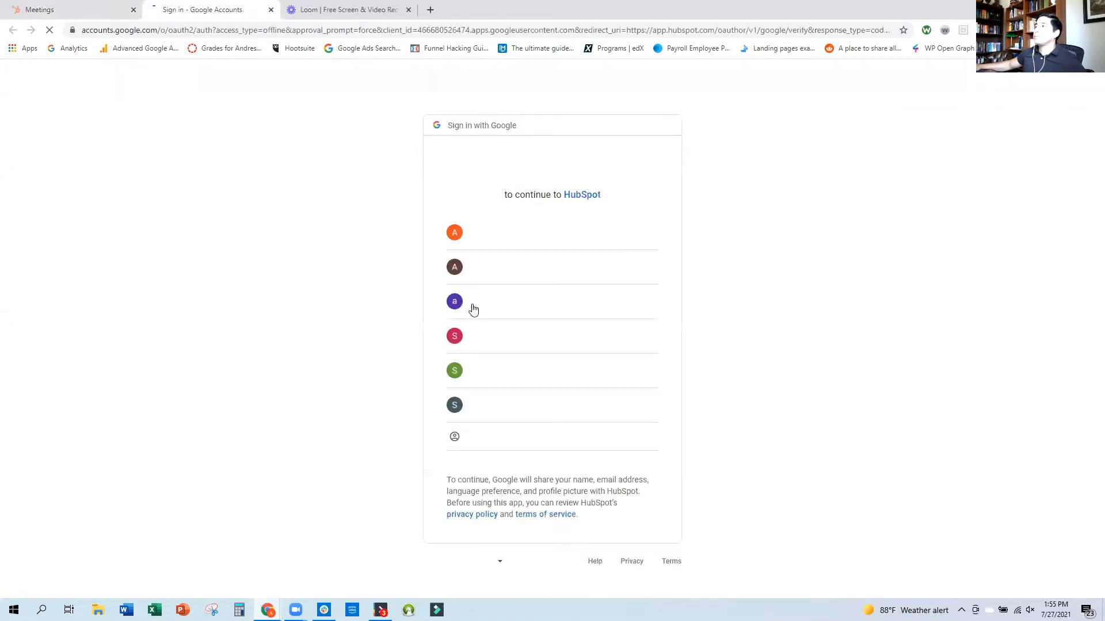
pyautogui.click(495, 278)
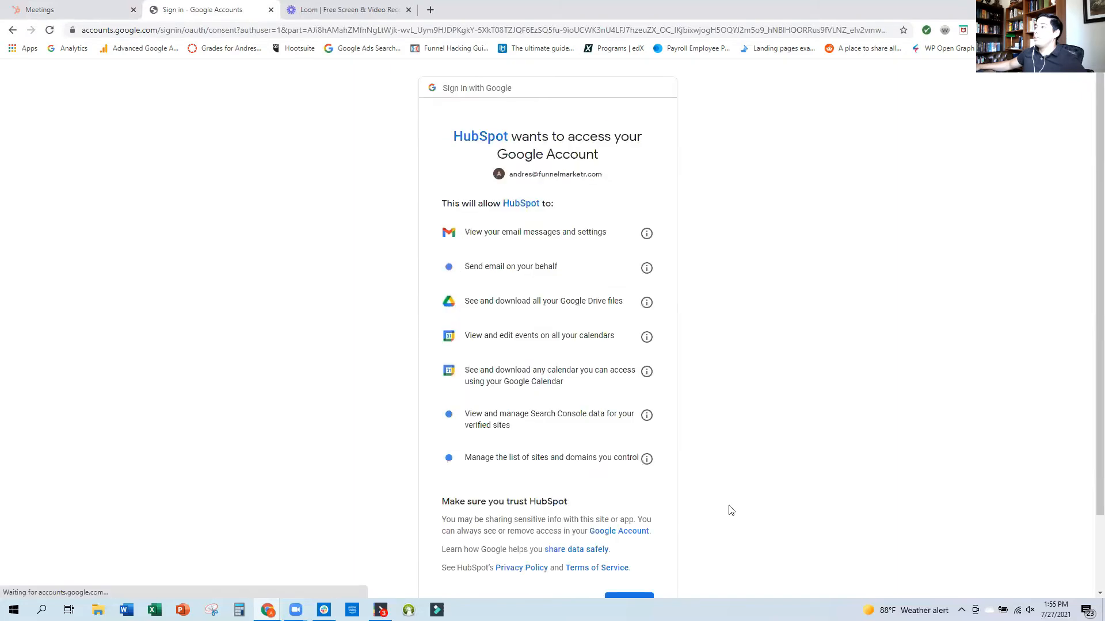
pyautogui.scroll(-3, 679, 515)
pyautogui.click(628, 515)
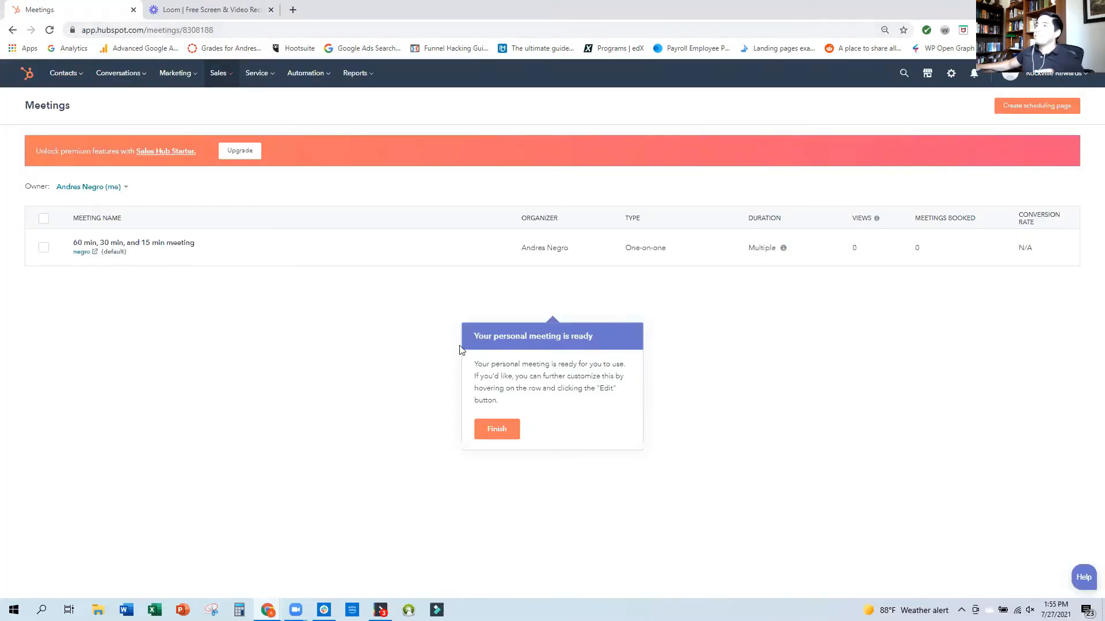
# Edit the default 60, 30 and 15 min meeting and change its internal name to "Test Meeting".
pyautogui.moveTo(392, 257)
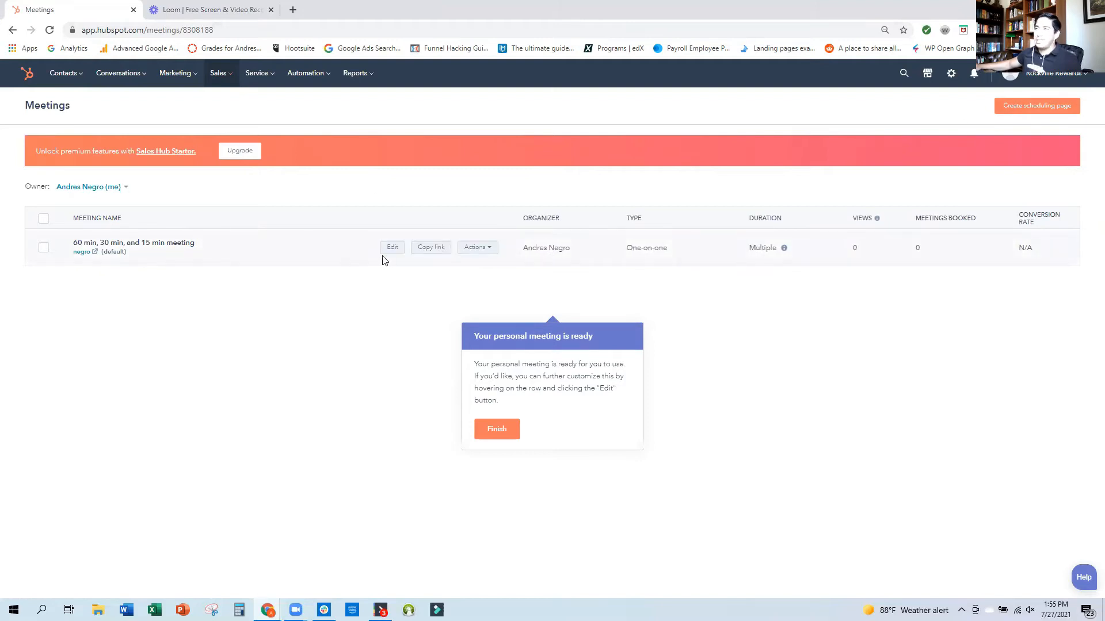
pyautogui.click(392, 248)
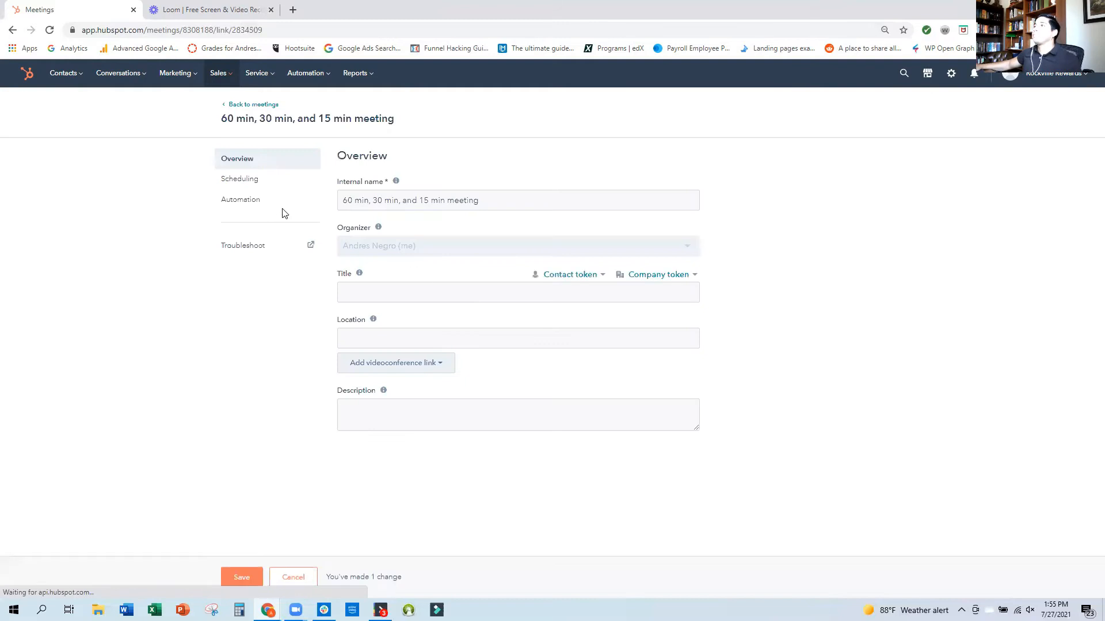
pyautogui.click(501, 203)
pyautogui.hotkey('ctrl', 'a')
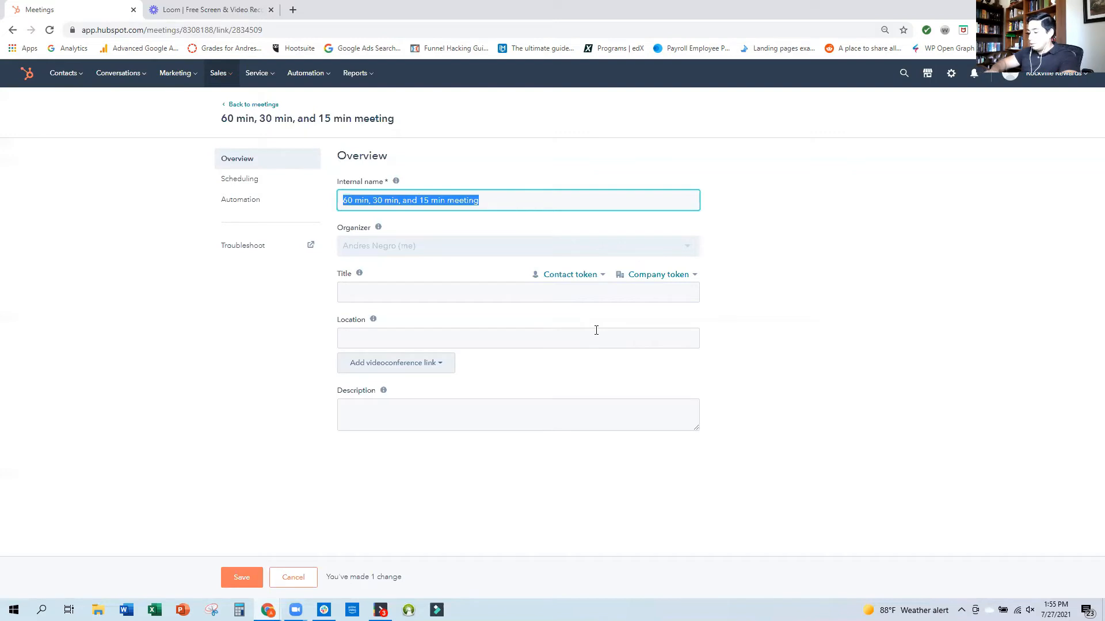
pyautogui.write('Test Meeting')
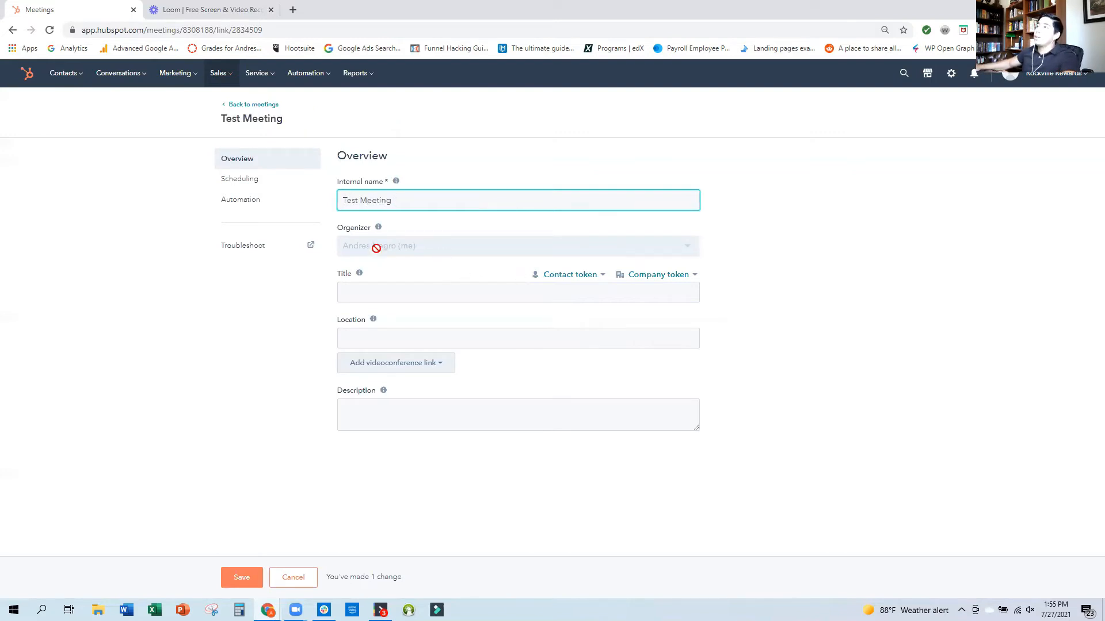
# Set the meeting's title to "Free Consultation".
pyautogui.click(414, 293)
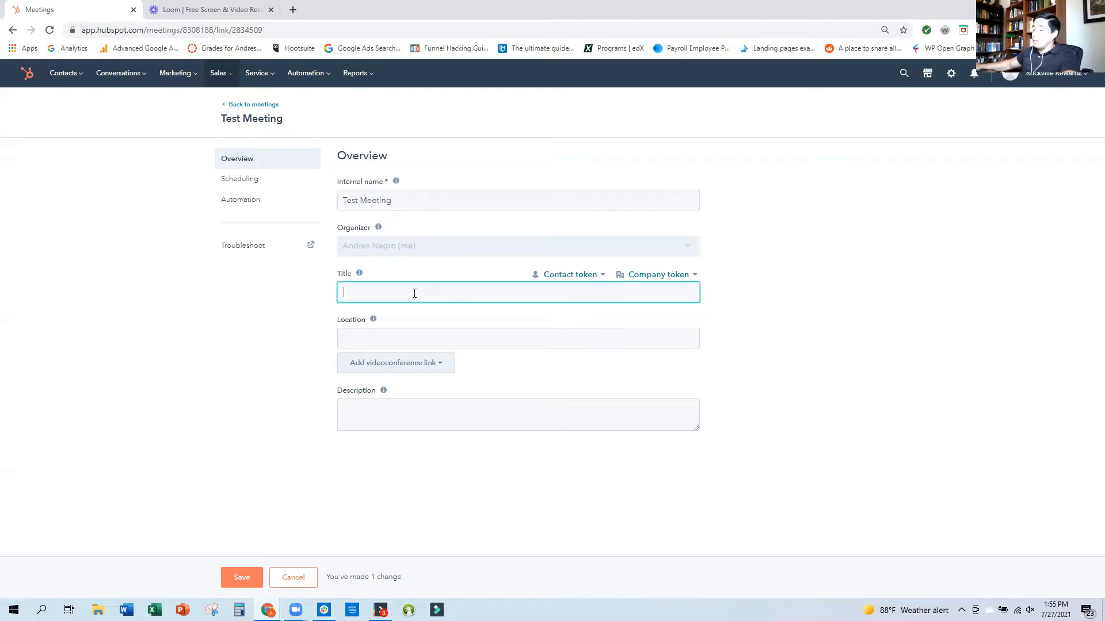
pyautogui.write('Free Consul')
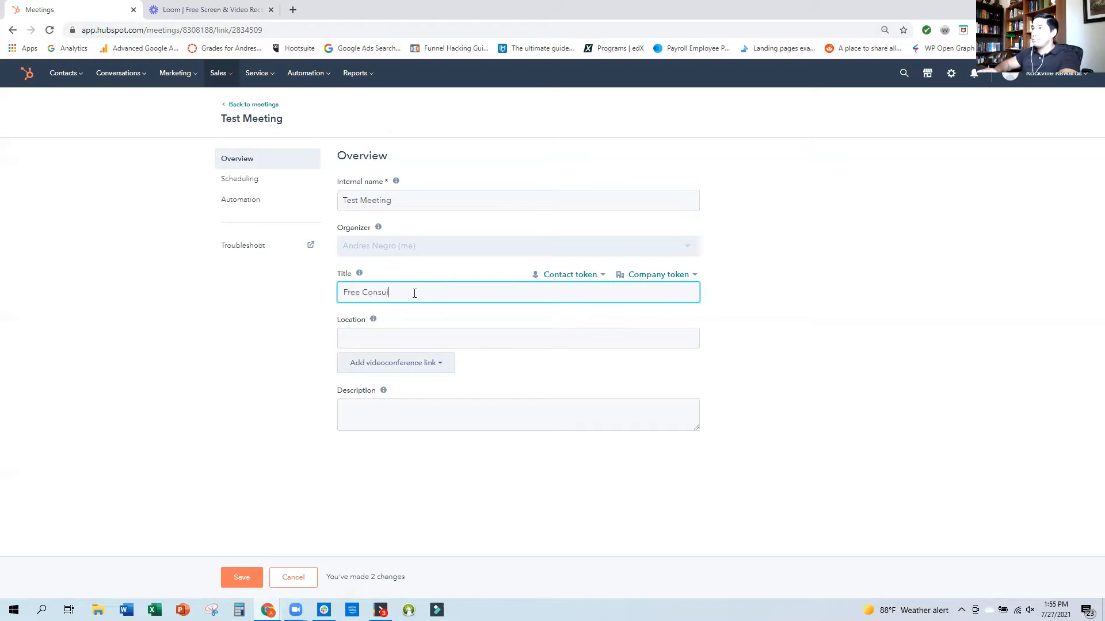
pyautogui.write('tation')
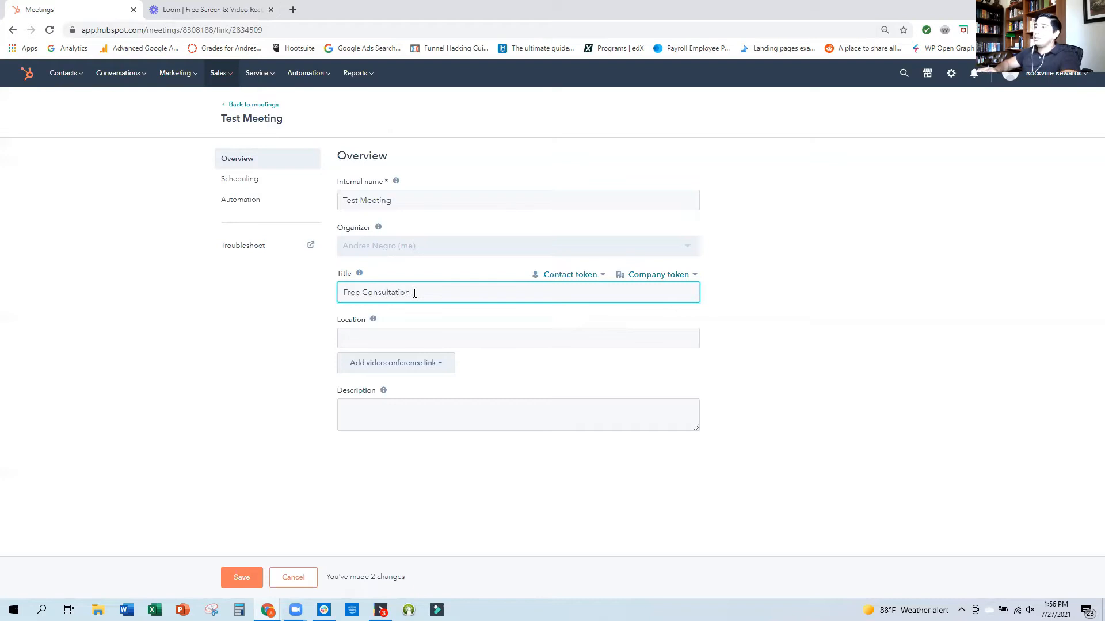
# Connect Zoom as the video conferencing app and use it as the meeting's videoconference link.
pyautogui.click(409, 340)
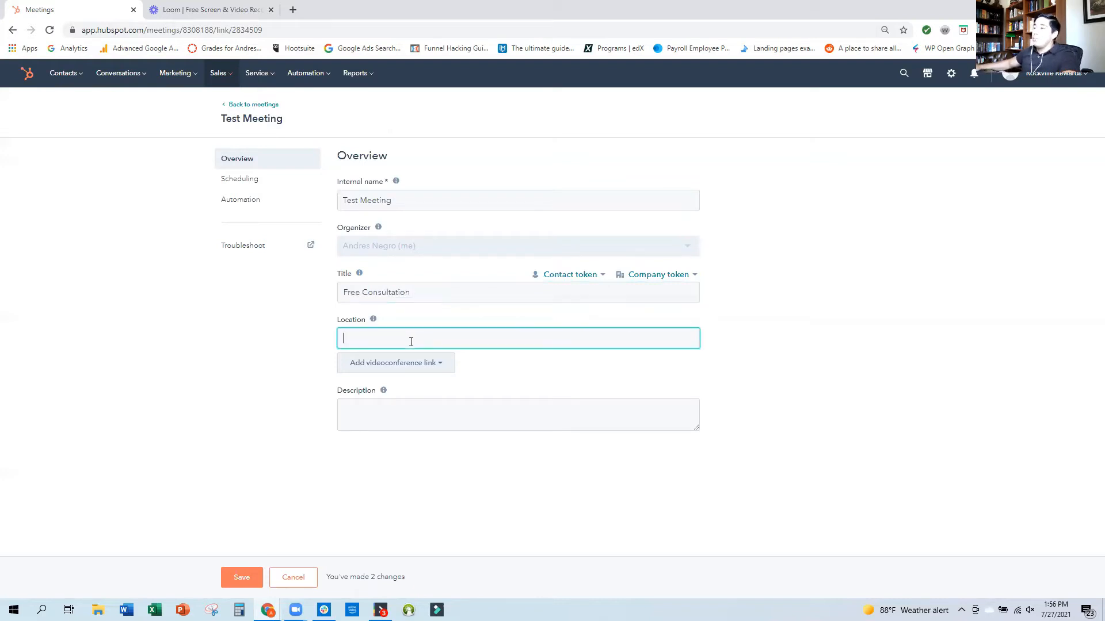
pyautogui.click(443, 368)
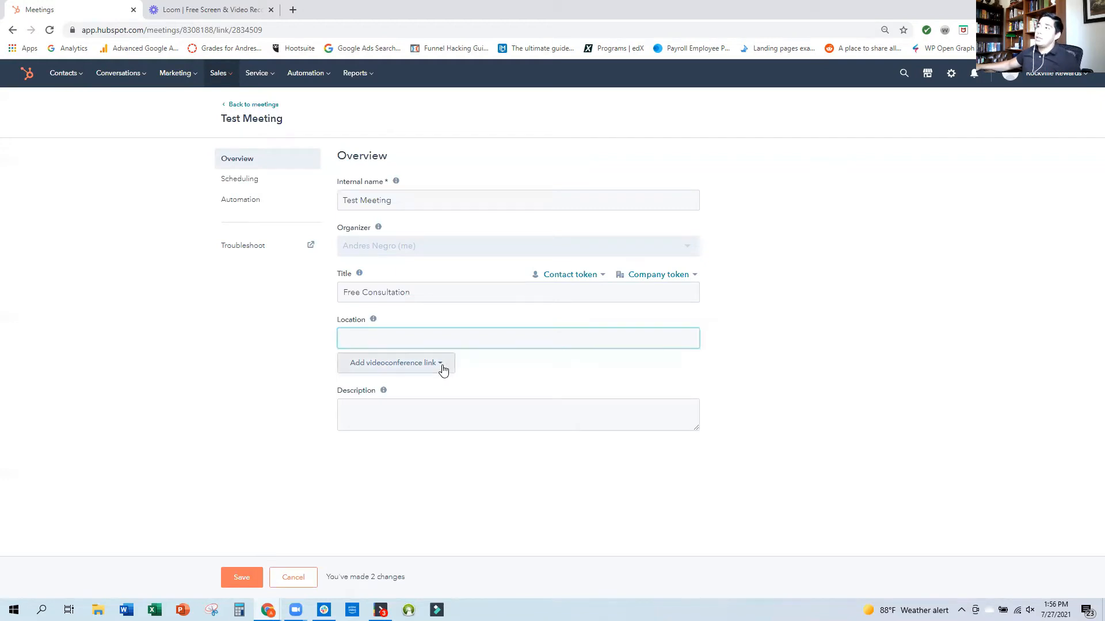
pyautogui.click(397, 398)
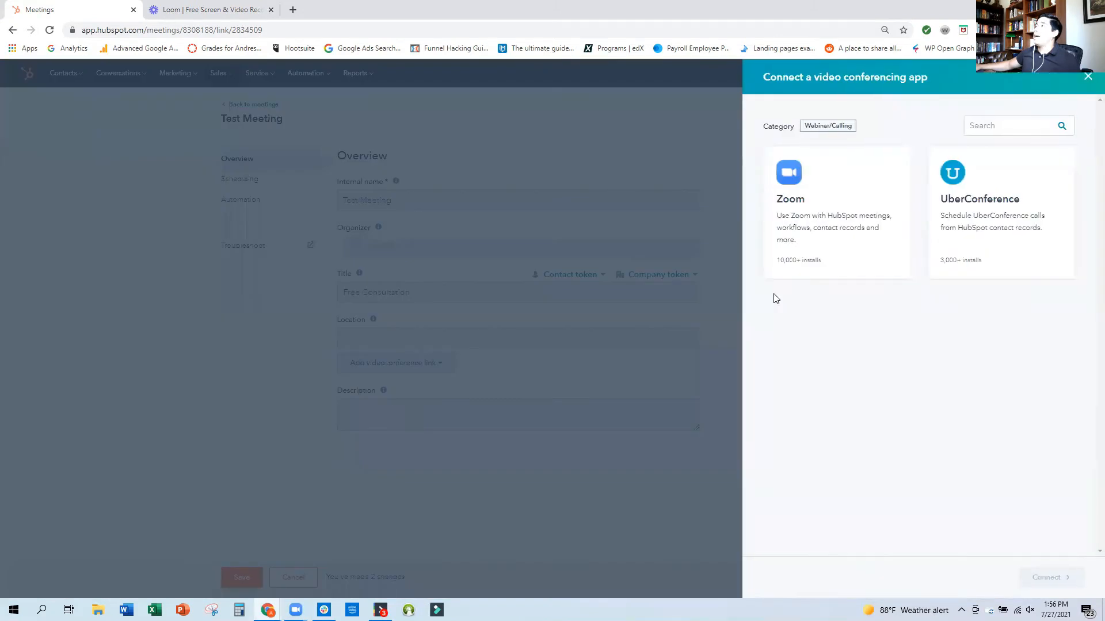
pyautogui.click(823, 180)
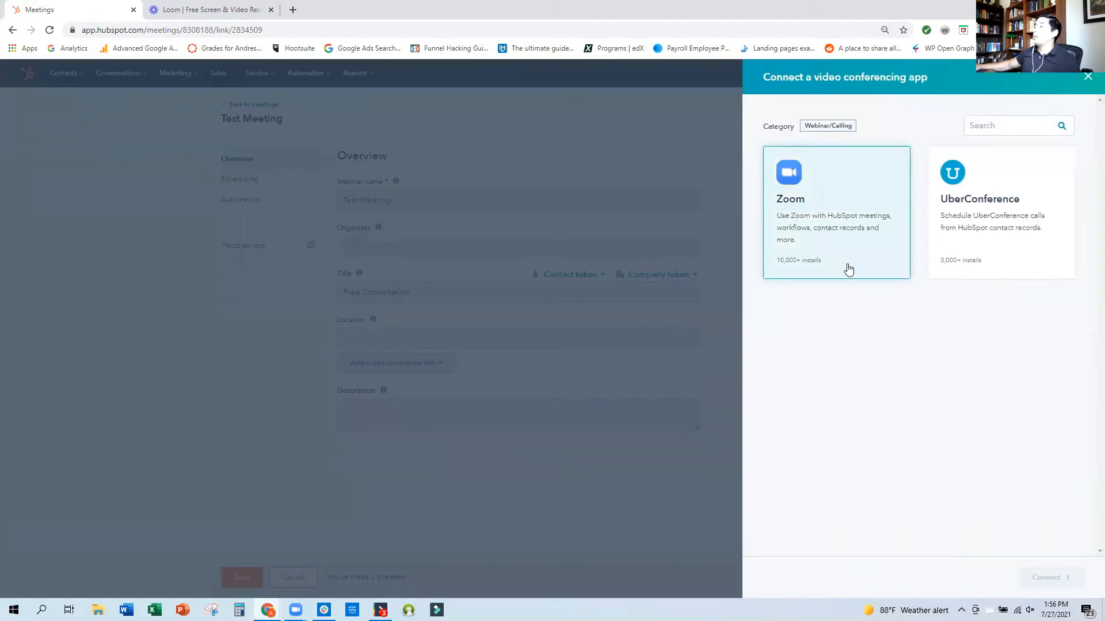
pyautogui.click(1062, 572)
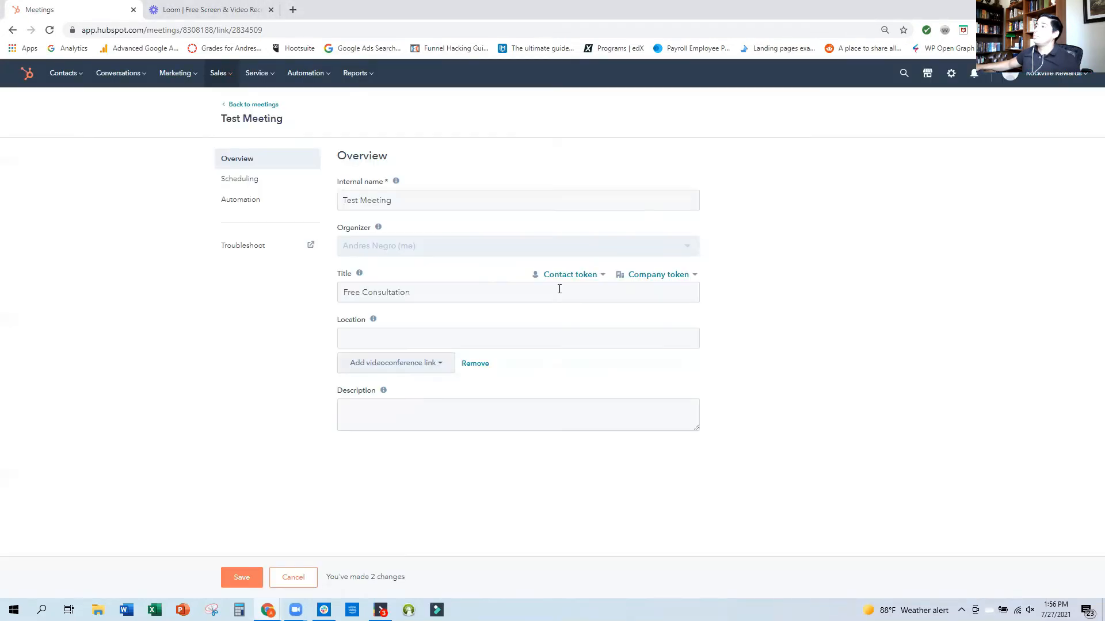
pyautogui.click(445, 368)
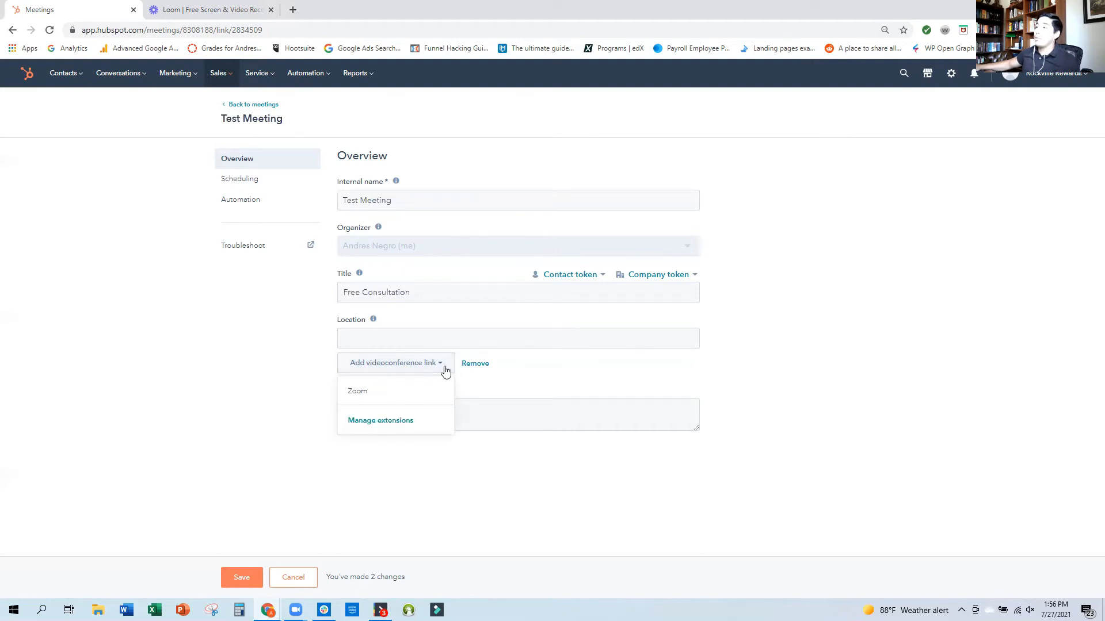
pyautogui.click(363, 398)
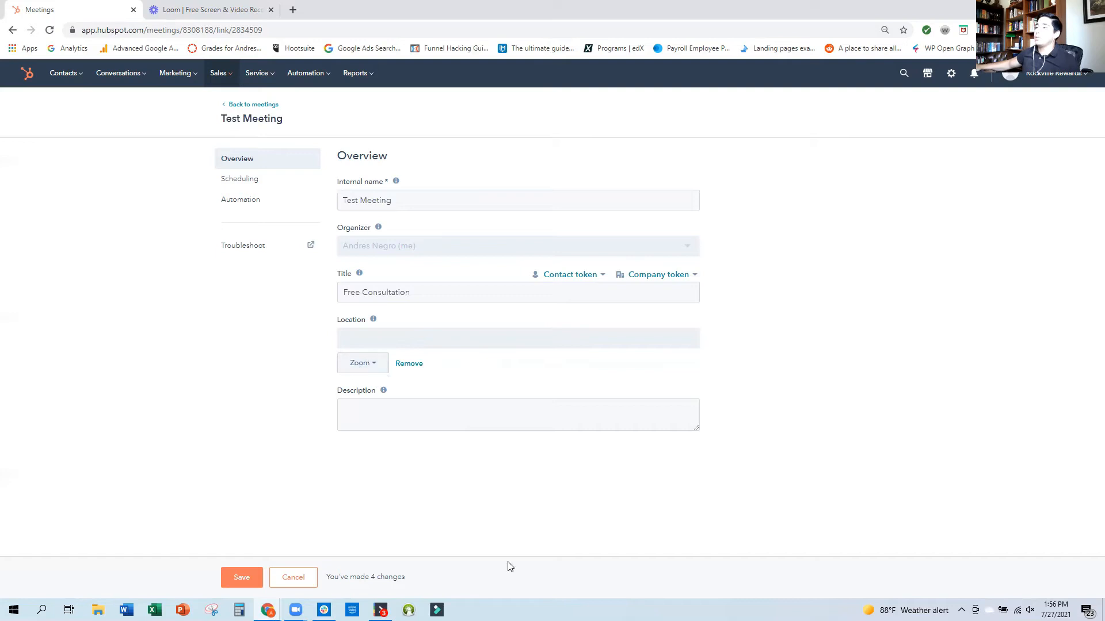
# Enter the description "This is a free consultation to see if our teams can work together." and save the meeting.
pyautogui.click(468, 404)
pyautogui.write('This is a free consultation to see if your')
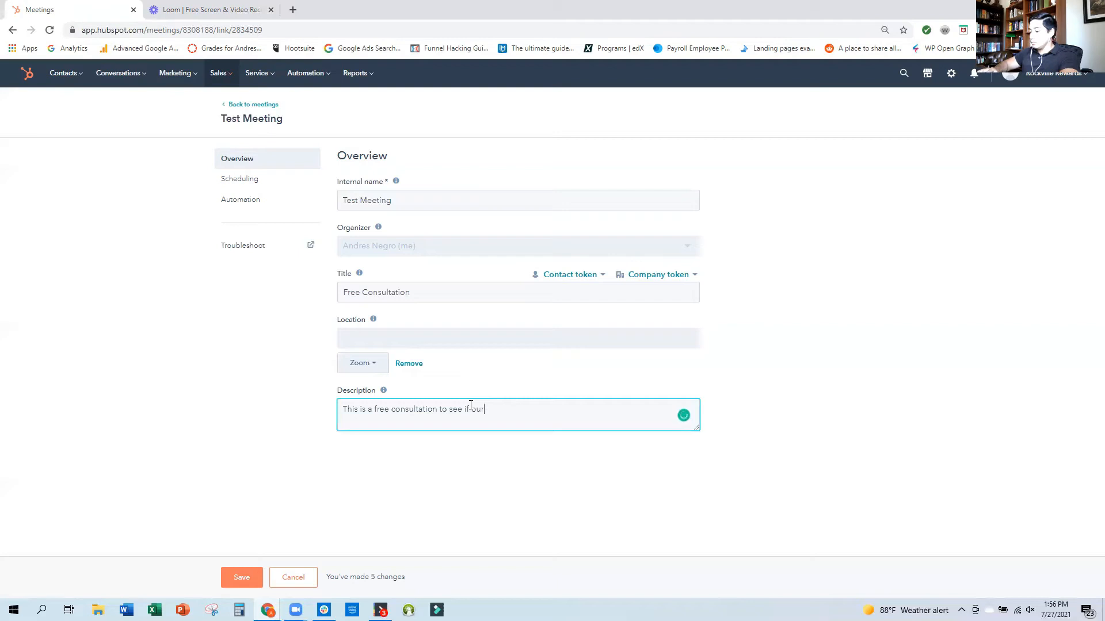
pyautogui.write(' teams can work together.')
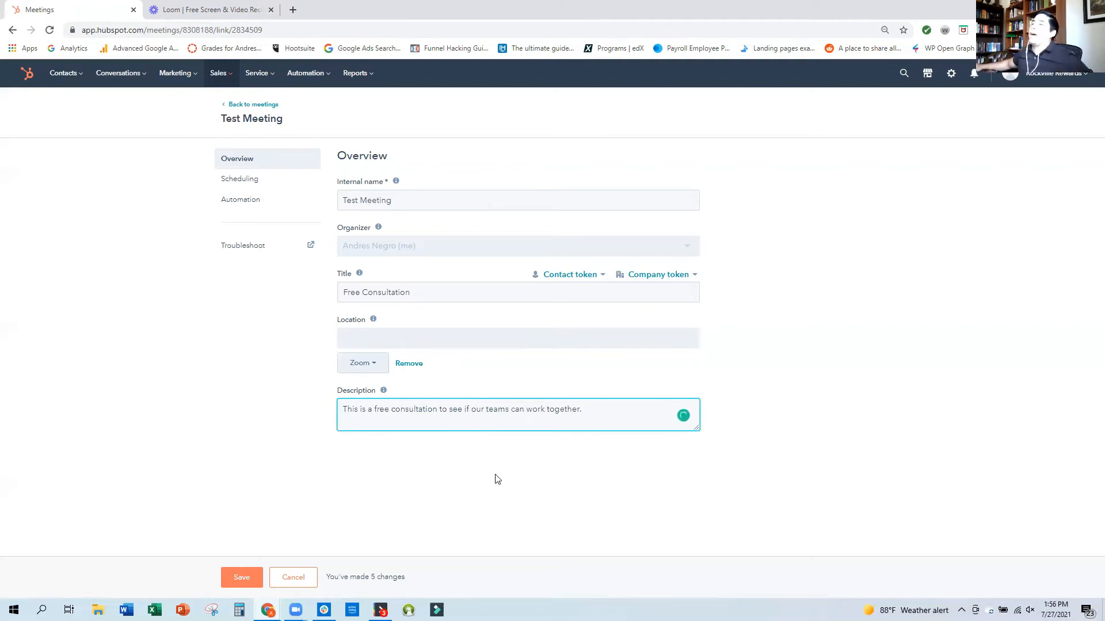
pyautogui.click(237, 581)
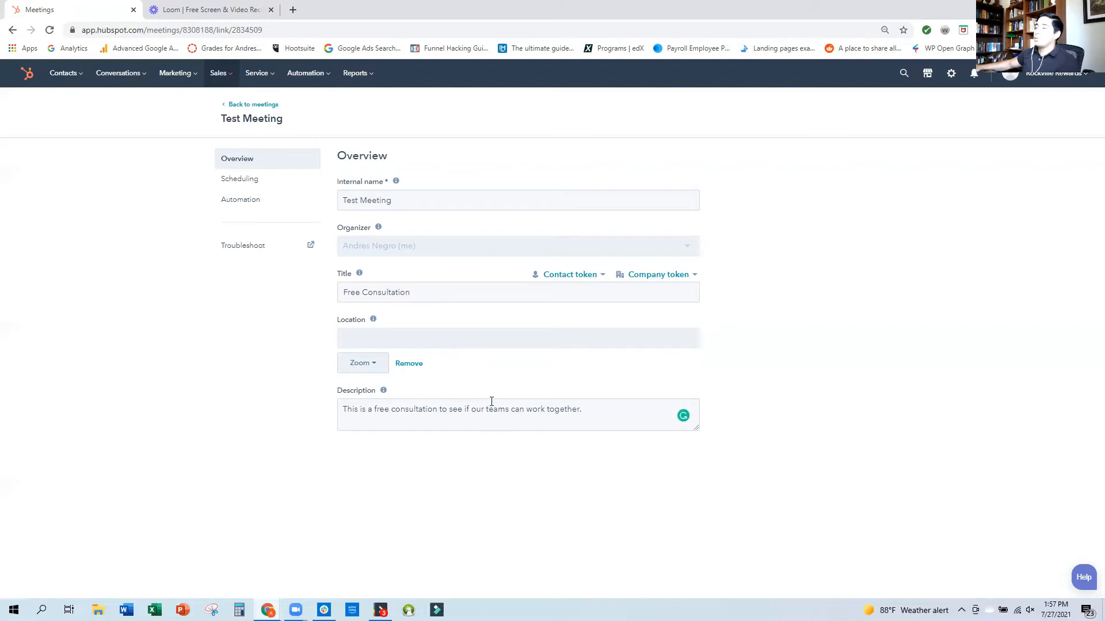
# In the meeting's scheduling settings, delete the 30-minute and 1-hour durations.
pyautogui.click(253, 182)
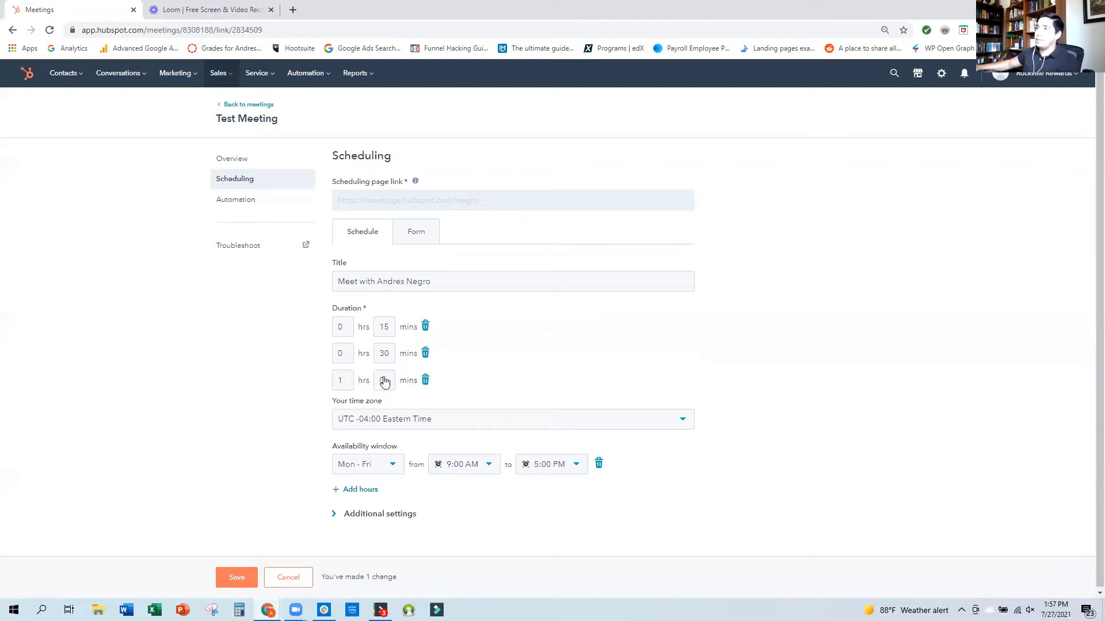
pyautogui.click(426, 355)
pyautogui.click(426, 355)
# Set the remaining meeting duration to 0 hours 10 minutes.
pyautogui.click(391, 328)
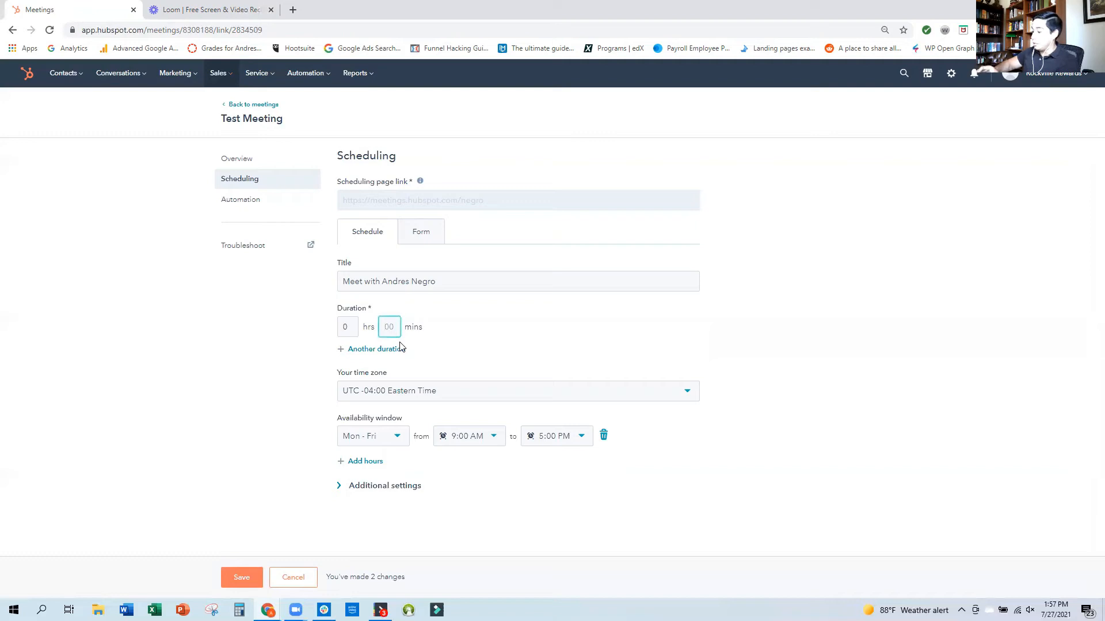
pyautogui.click(400, 343)
pyautogui.click(389, 325)
pyautogui.write('7')
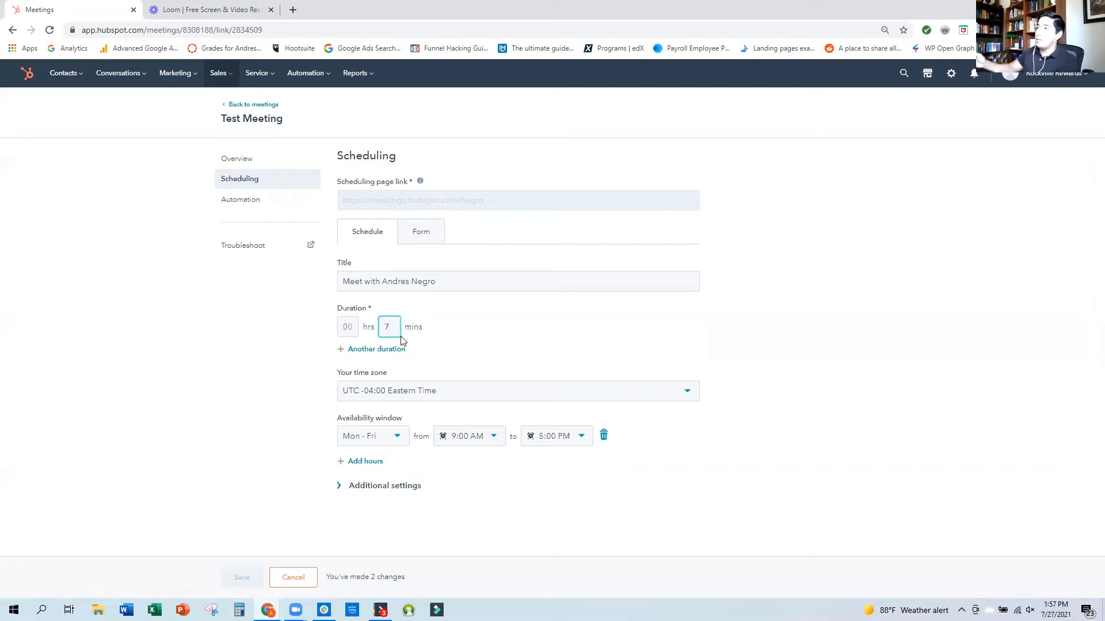
pyautogui.click(401, 340)
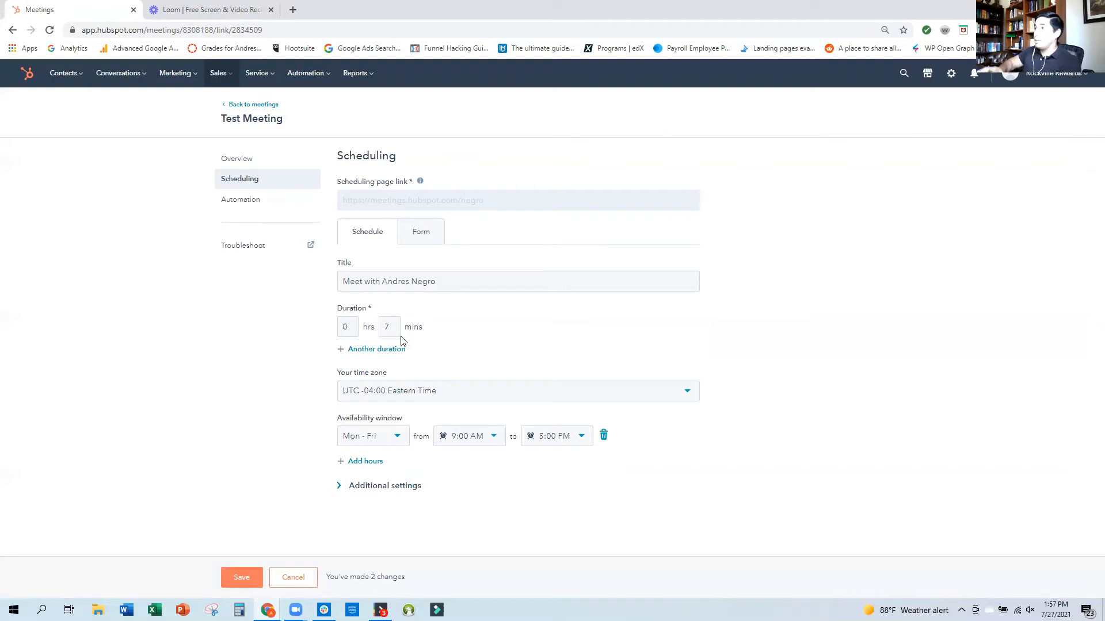
pyautogui.click(393, 329)
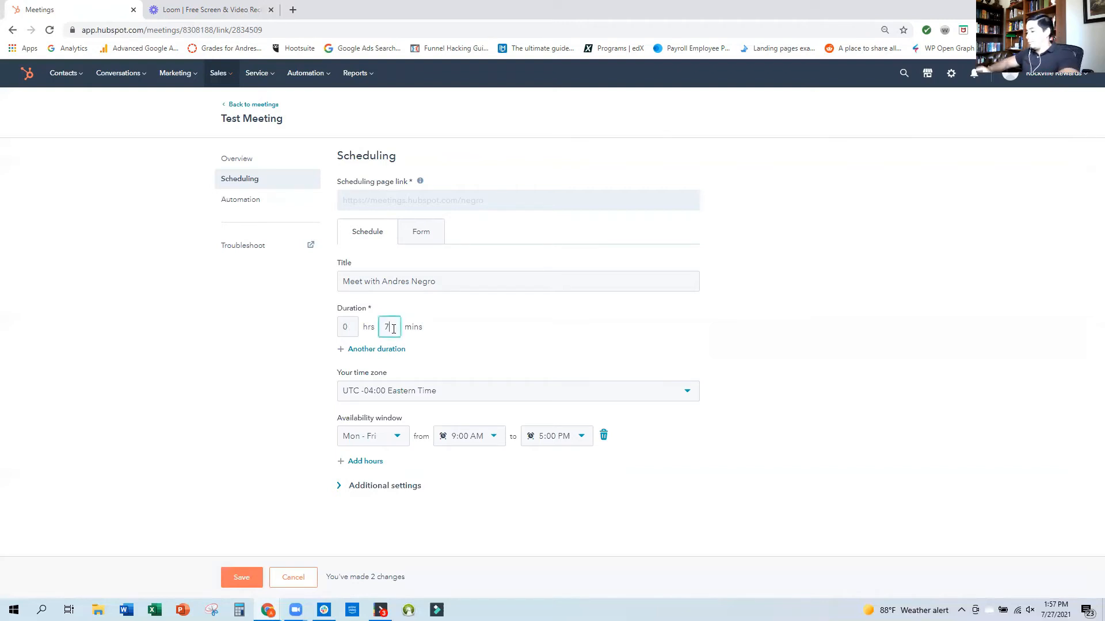
pyautogui.click(446, 365)
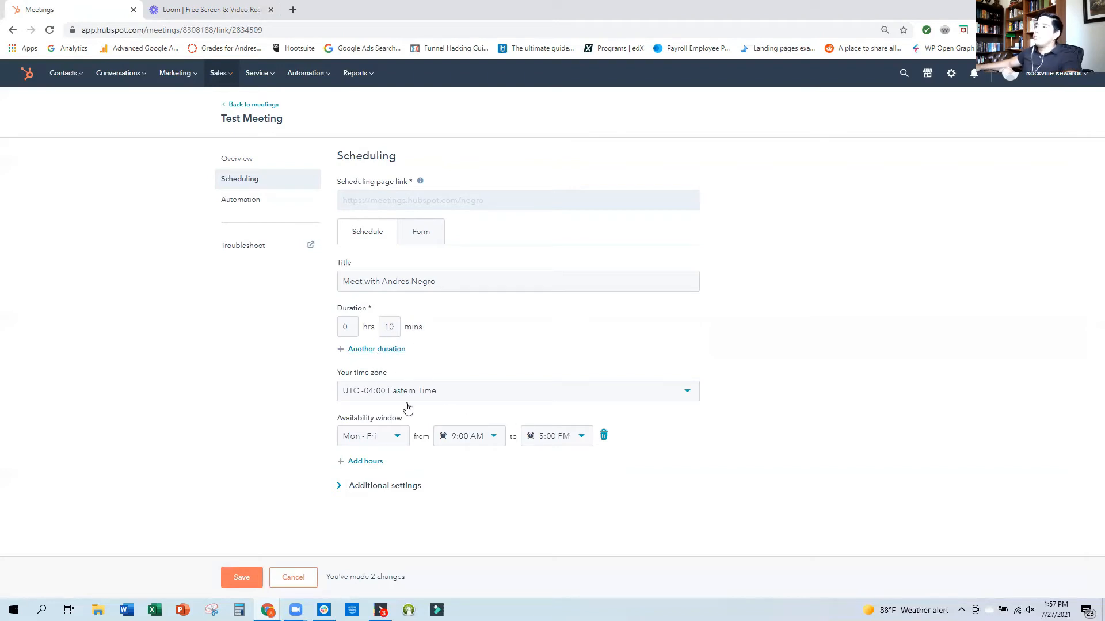
# Change the availability window's days to Monday.
pyautogui.click(404, 446)
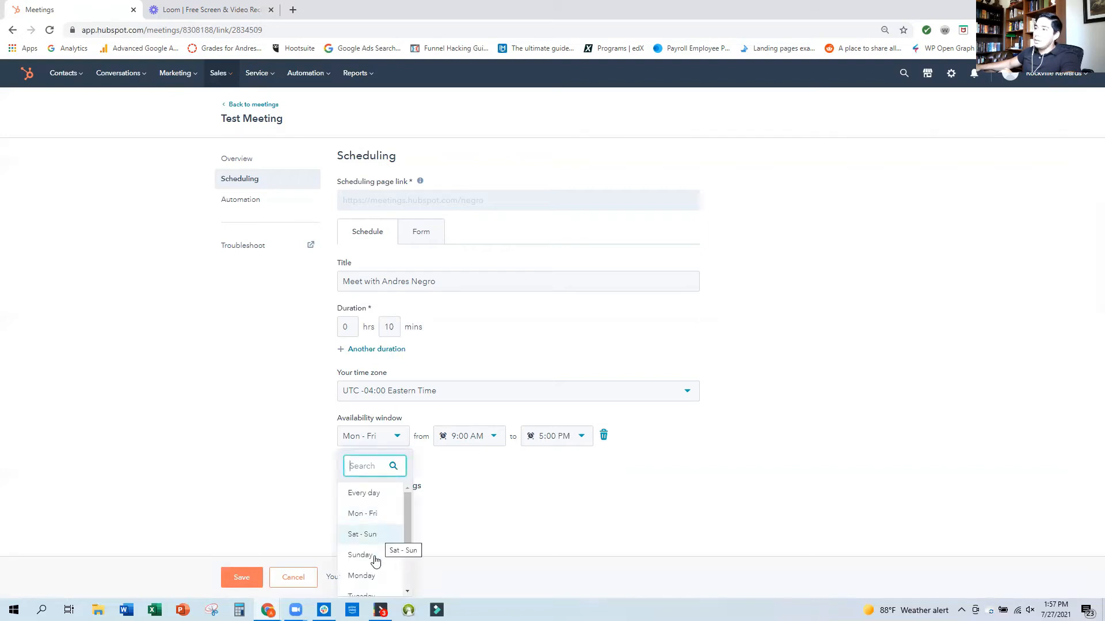
pyautogui.scroll(-2, 373, 521)
pyautogui.scroll(2, 373, 522)
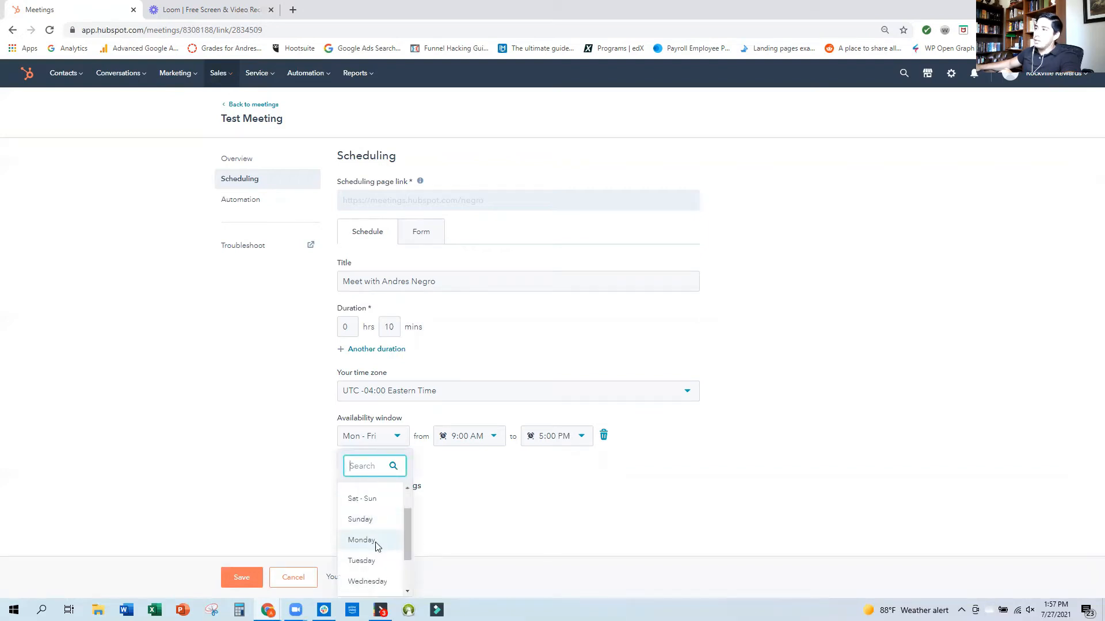
pyautogui.click(374, 547)
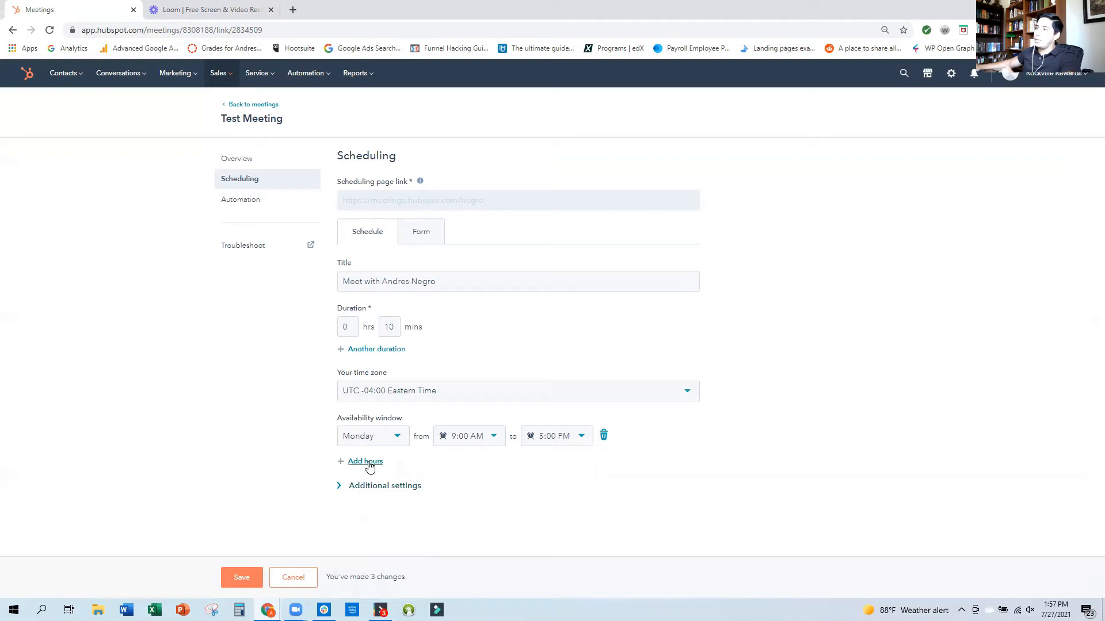
# Add an availability window for Tuesday from 10:30 AM to 1:30 PM.
pyautogui.click(365, 461)
pyautogui.click(366, 465)
pyautogui.scroll(-2, 368, 412)
pyautogui.click(362, 359)
pyautogui.click(471, 477)
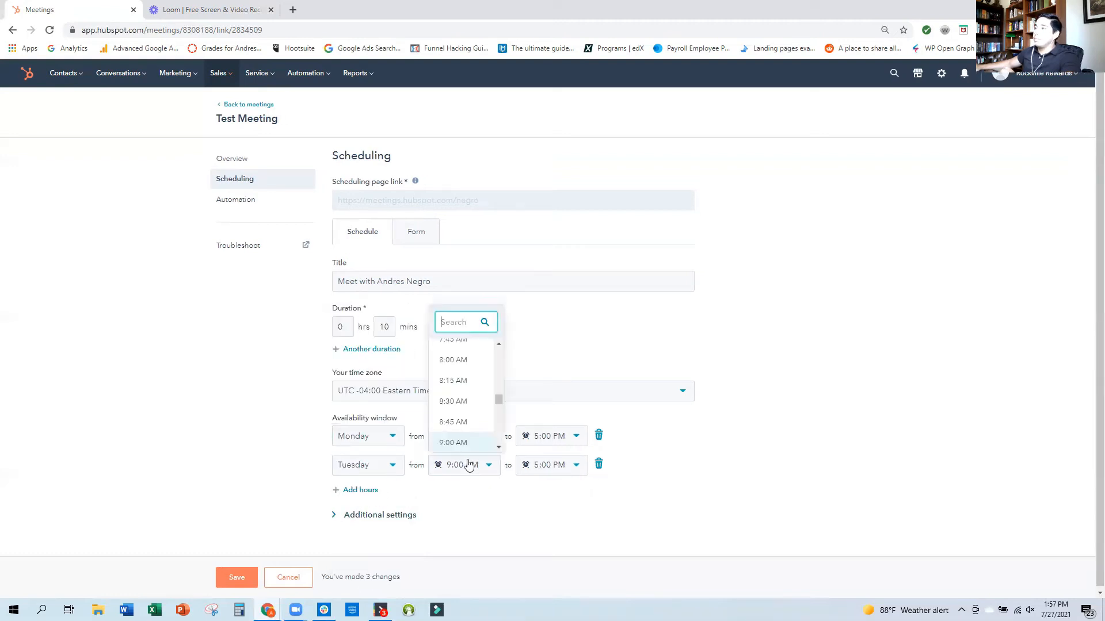
pyautogui.scroll(-3, 456, 402)
pyautogui.click(457, 394)
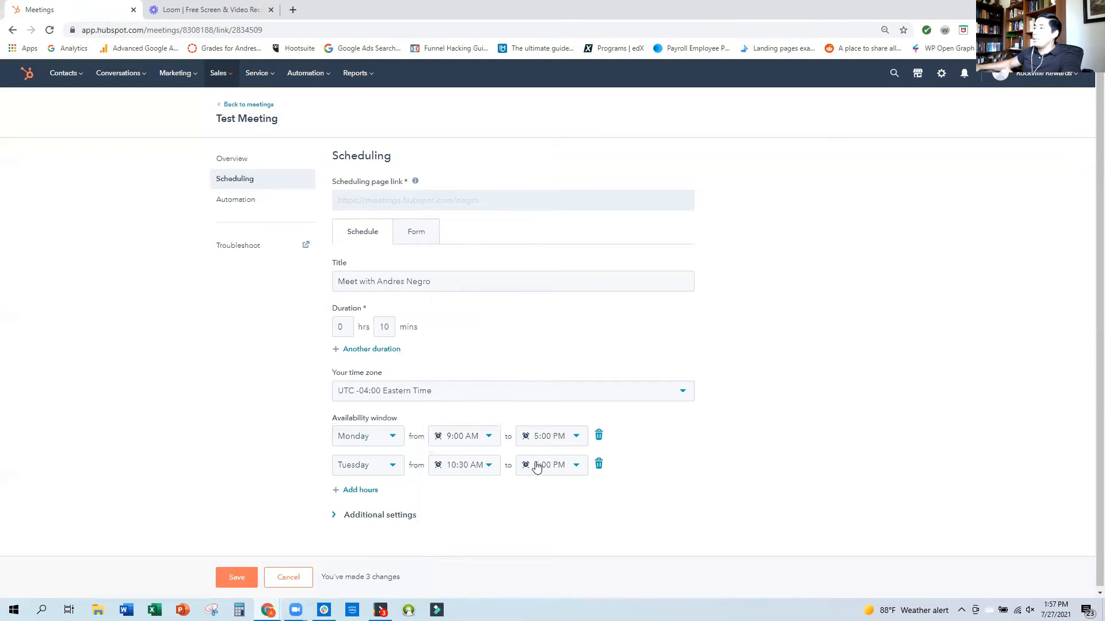
pyautogui.click(541, 465)
pyautogui.scroll(3, 541, 396)
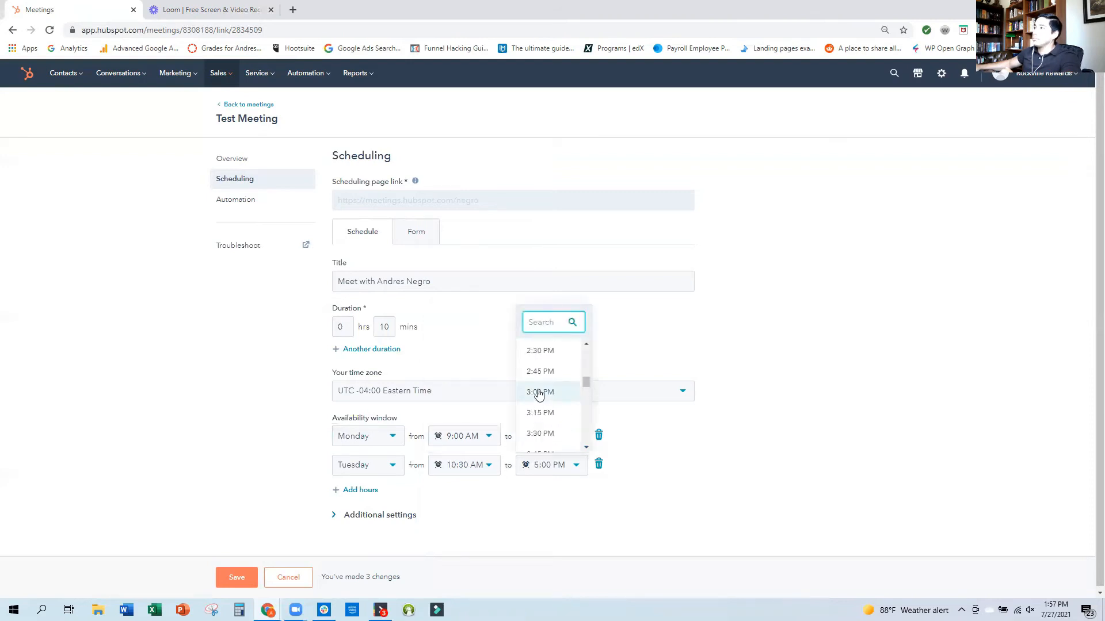
pyautogui.click(540, 396)
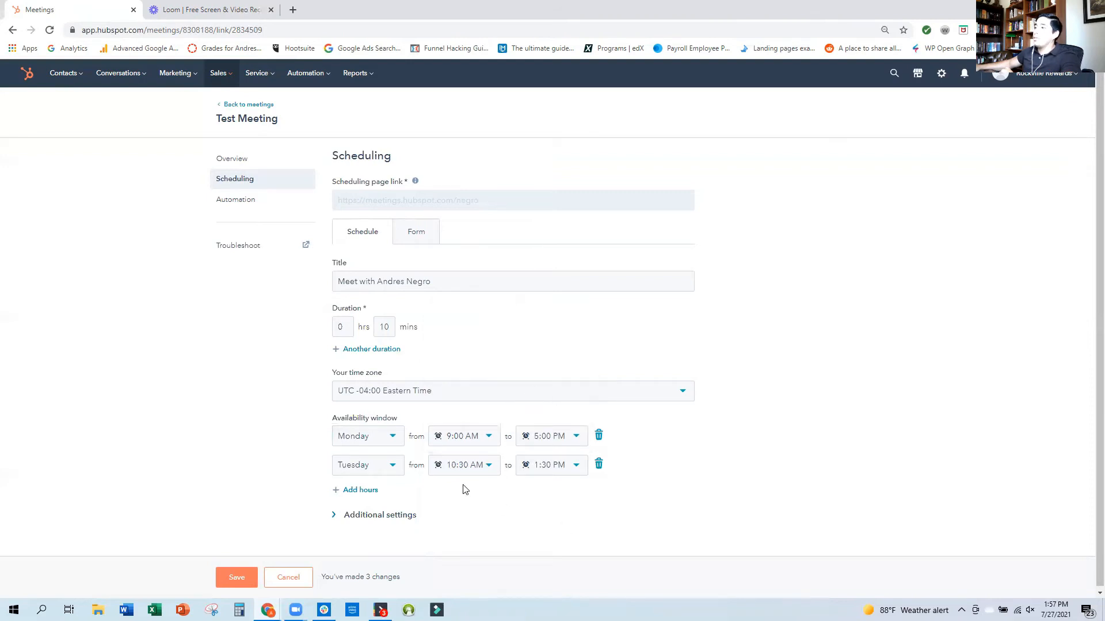
# Add a second Tuesday availability window running from 3:45 PM to 5:00 PM.
pyautogui.click(362, 491)
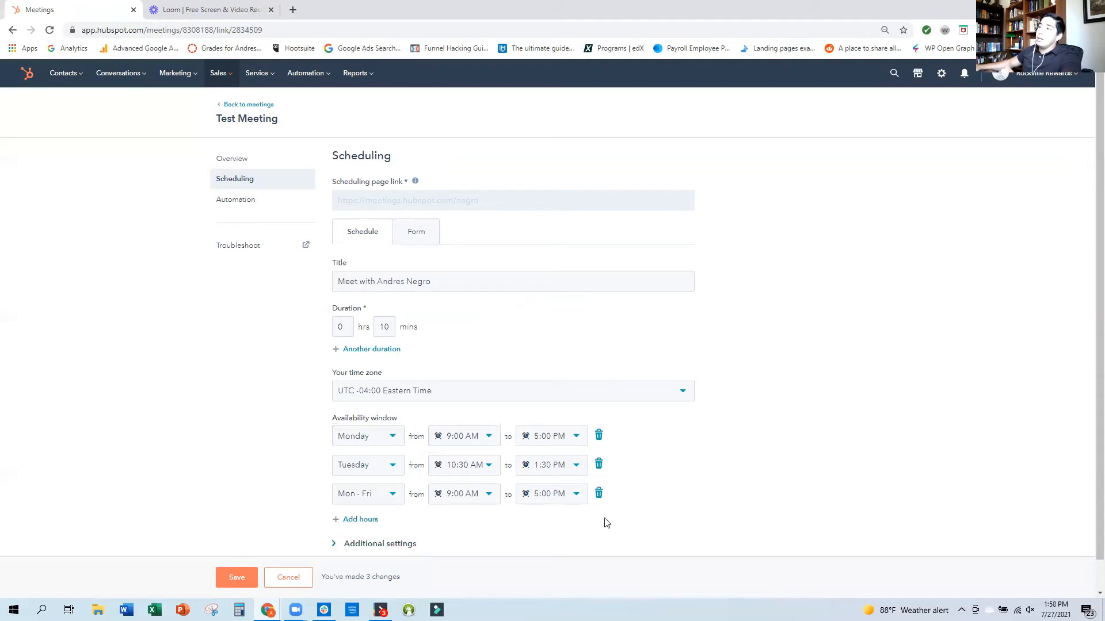
pyautogui.click(394, 494)
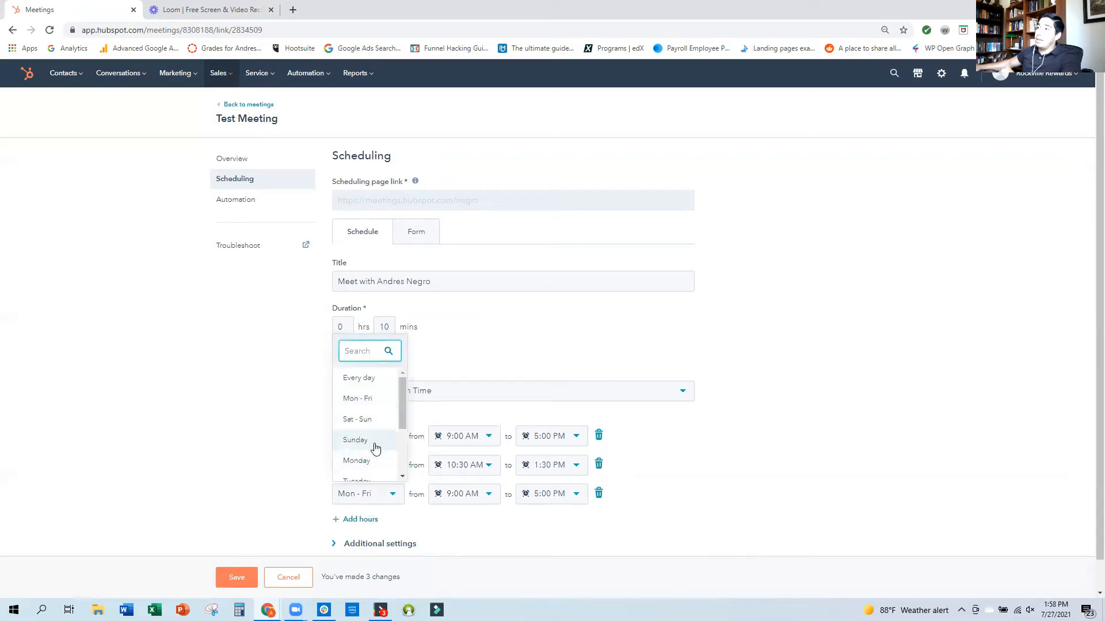
pyautogui.scroll(-2, 373, 446)
pyautogui.click(367, 393)
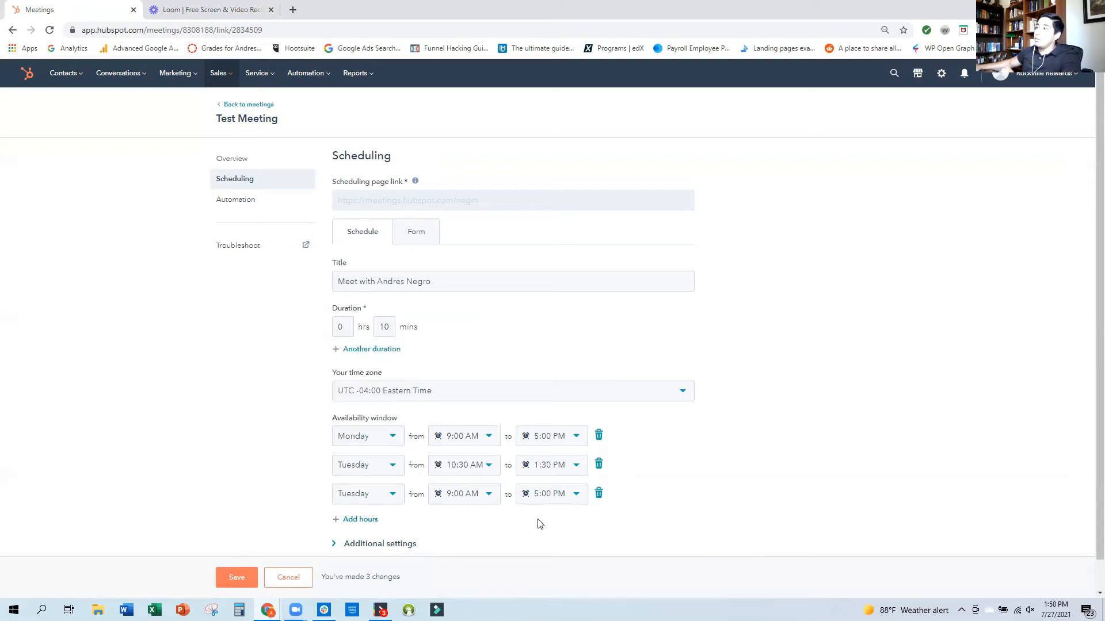
pyautogui.click(493, 502)
pyautogui.scroll(-4, 479, 460)
pyautogui.scroll(-5, 468, 449)
pyautogui.scroll(-2, 457, 445)
pyautogui.click(454, 468)
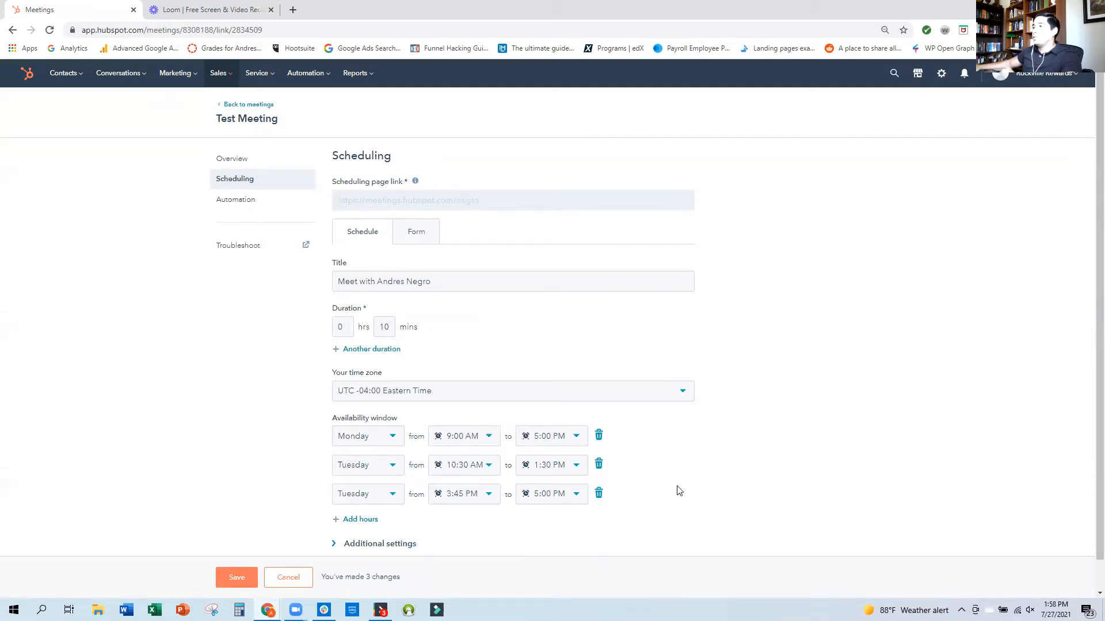
# In the schedule's additional settings, set the minimum notice time to 3 hours.
pyautogui.scroll(-1, 679, 491)
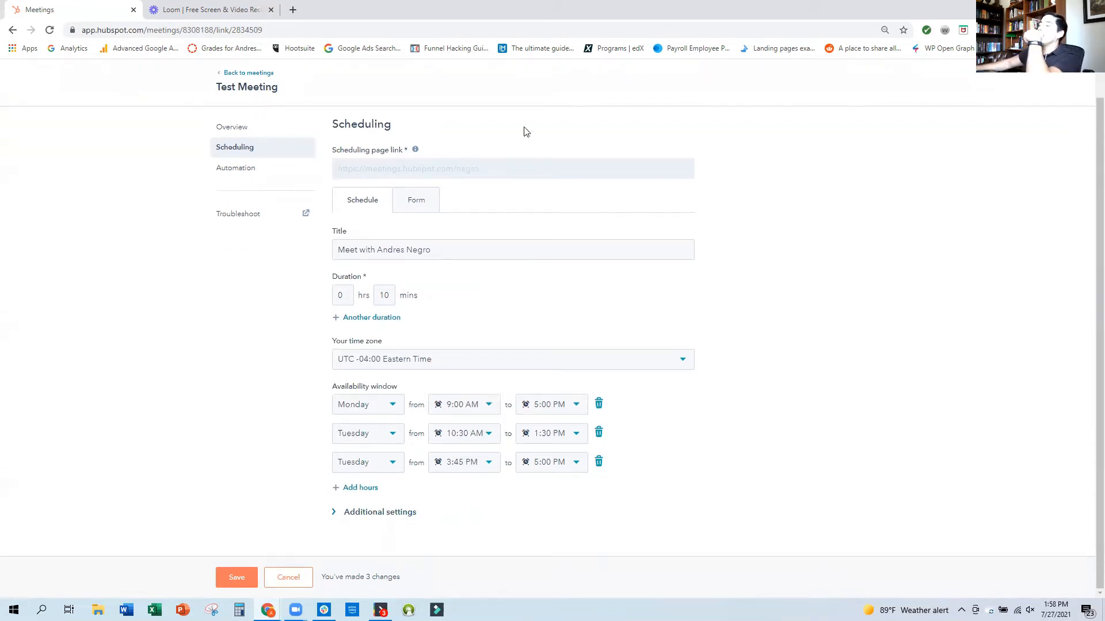
pyautogui.click(400, 512)
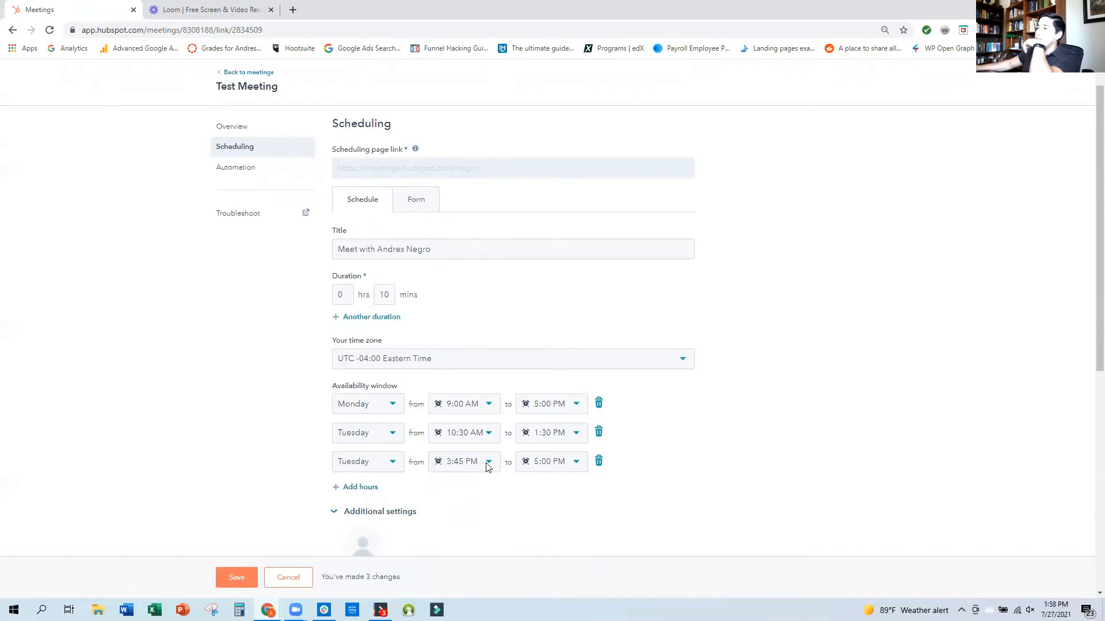
pyautogui.scroll(-4, 486, 466)
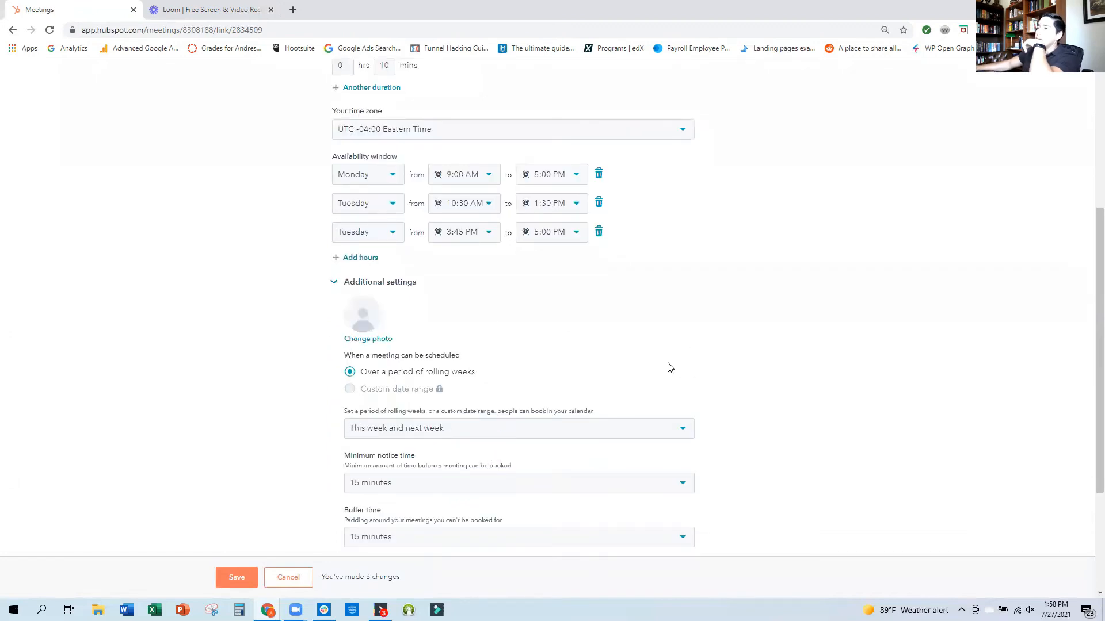
pyautogui.scroll(-3, 670, 367)
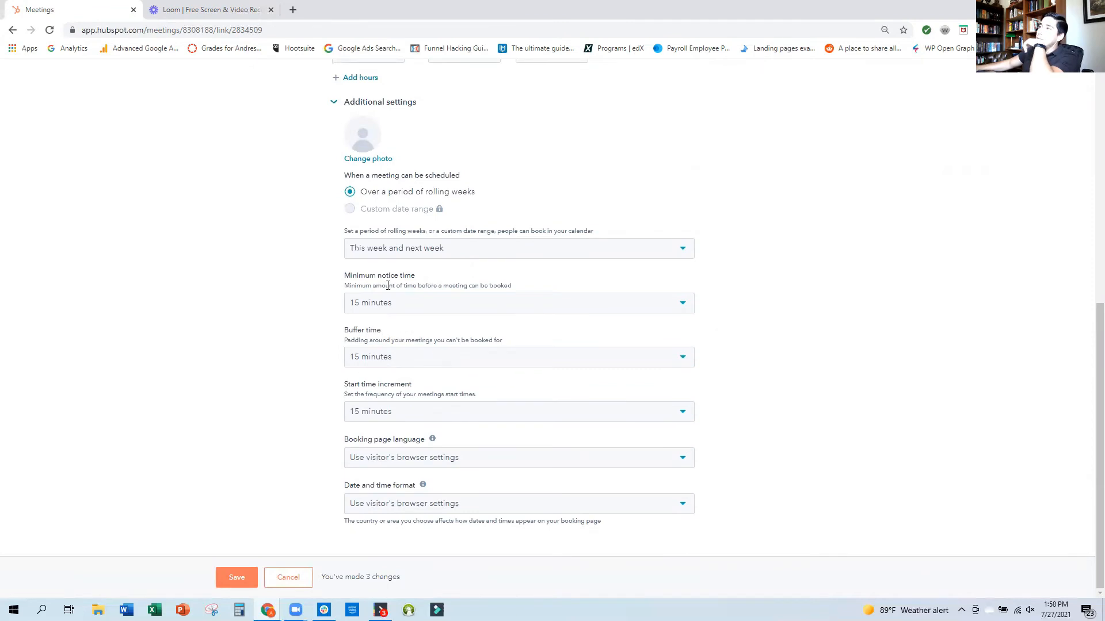
pyautogui.click(434, 305)
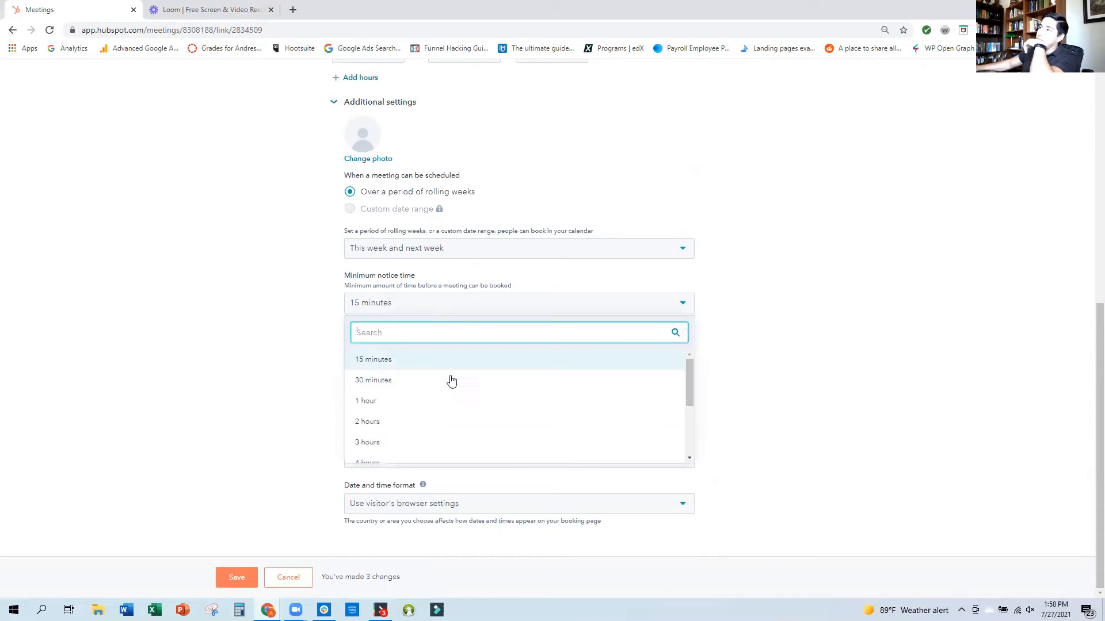
pyautogui.scroll(-3, 452, 381)
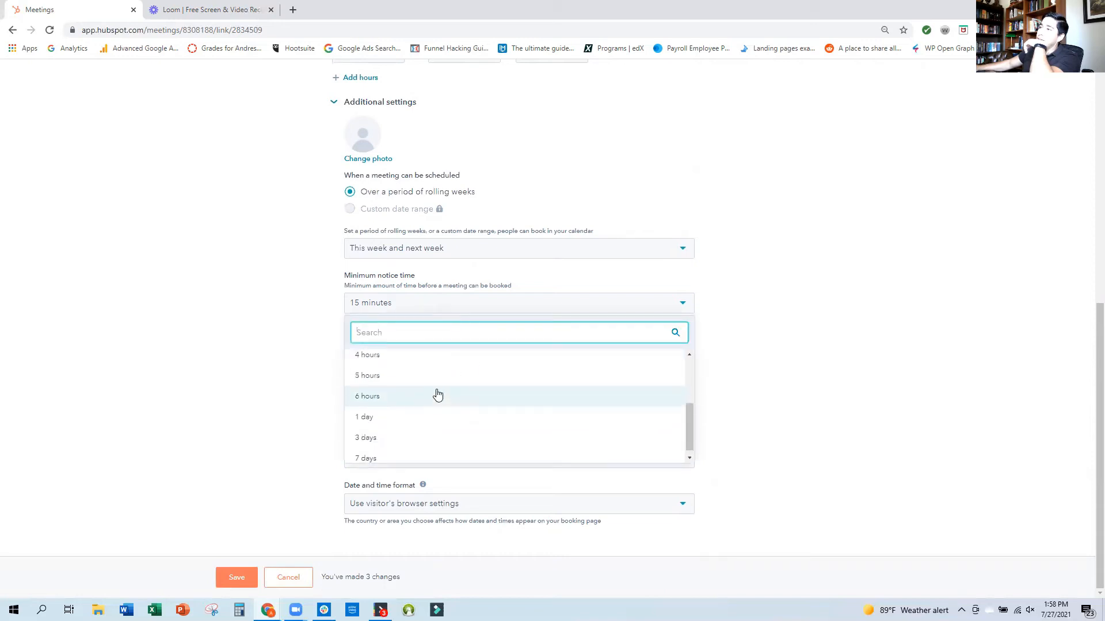
pyautogui.scroll(3, 437, 394)
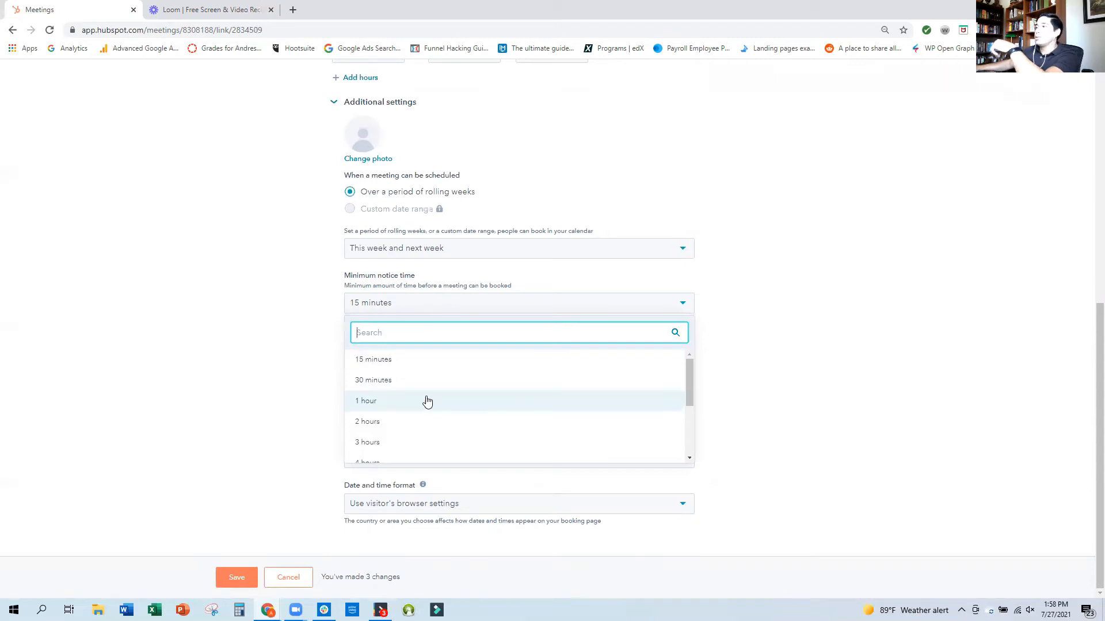
pyautogui.scroll(-1, 420, 400)
pyautogui.click(386, 394)
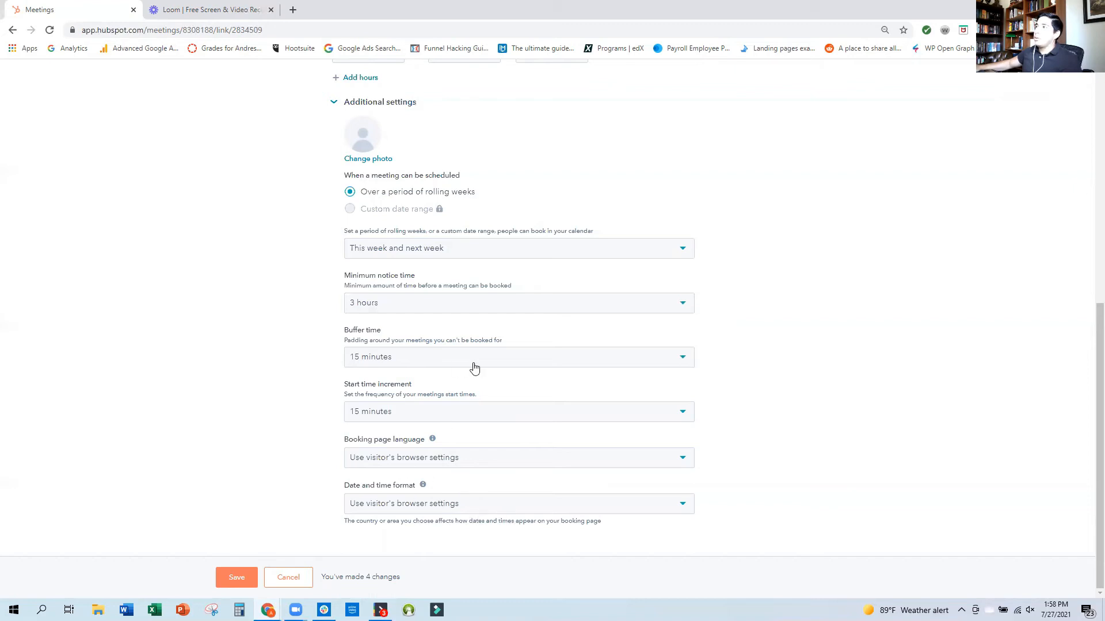
# Review the availability windows together with the rolling-weeks, minimum notice, buffer time and start time increment settings.
pyautogui.scroll(4, 501, 379)
pyautogui.scroll(3, 518, 369)
pyautogui.scroll(-7, 500, 403)
pyautogui.scroll(7, 517, 420)
pyautogui.scroll(-3, 587, 476)
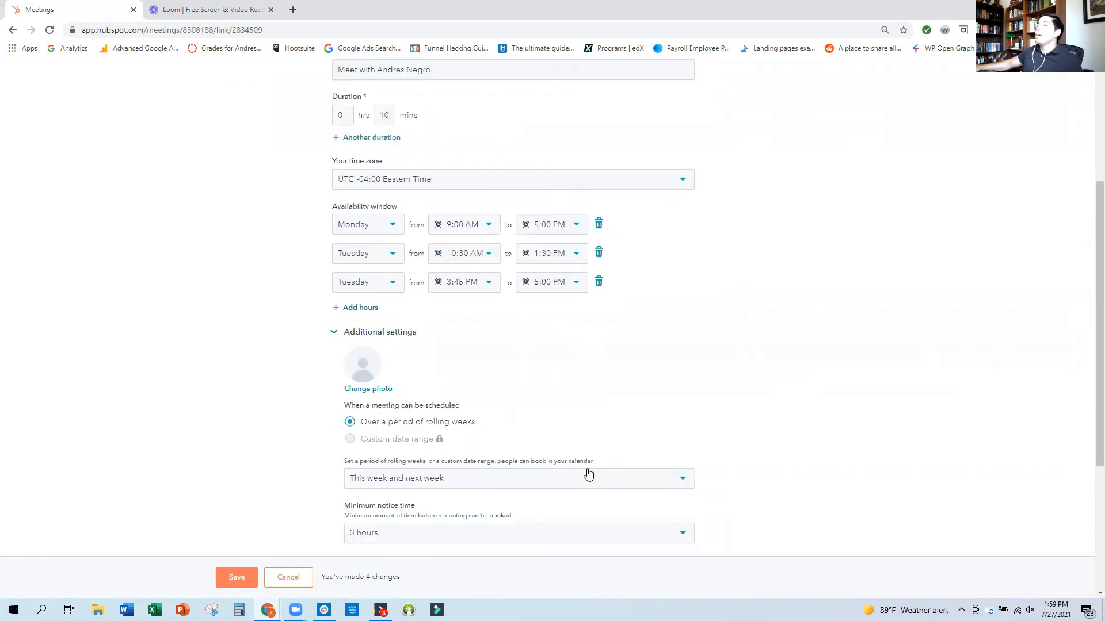
pyautogui.scroll(-2, 599, 465)
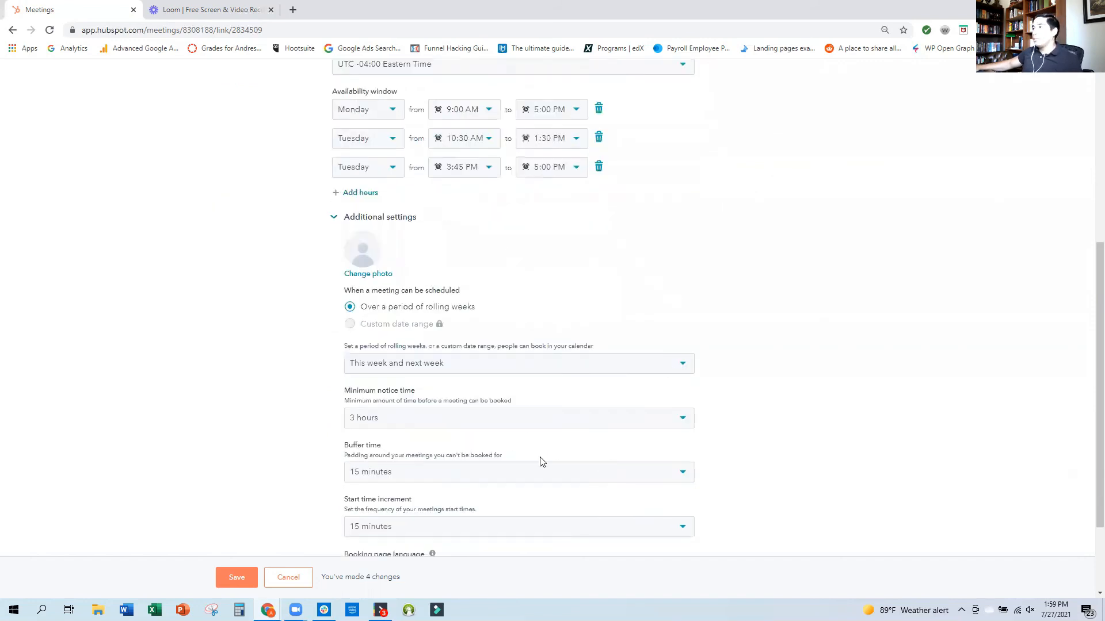
pyautogui.scroll(-2, 532, 451)
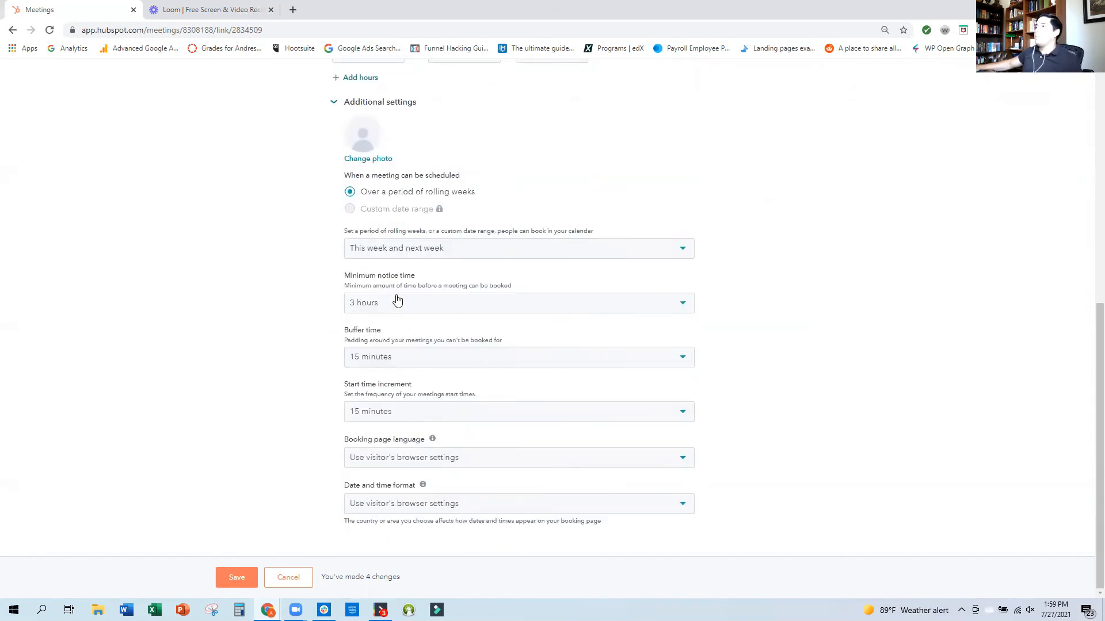
pyautogui.scroll(7, 477, 408)
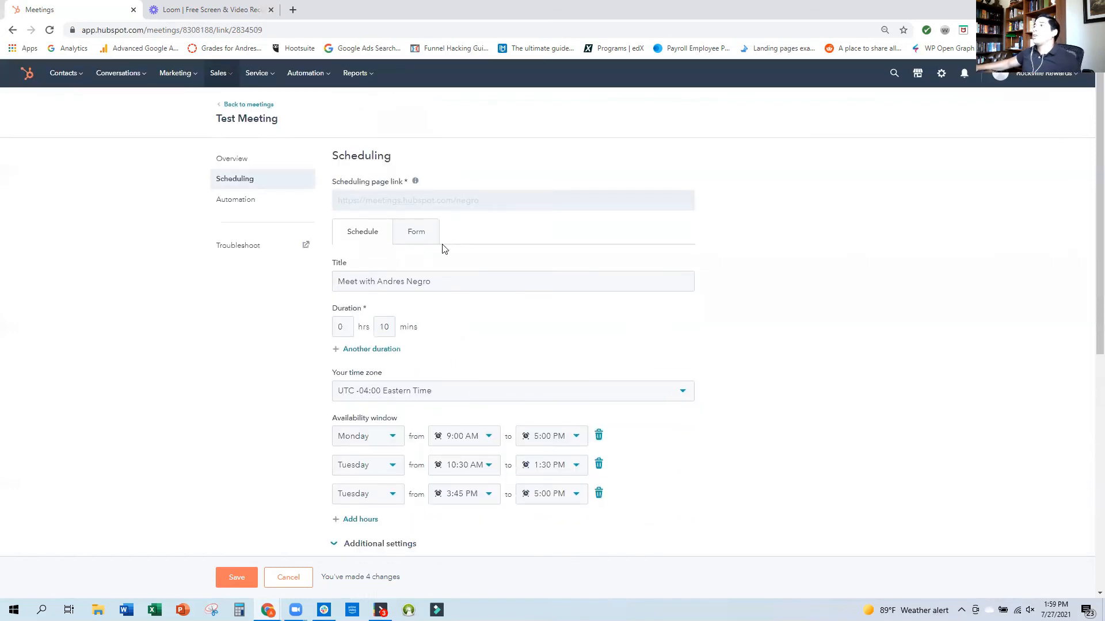
# Review the booking form's questions, privacy consent option and additional pre-population settings.
pyautogui.click(422, 236)
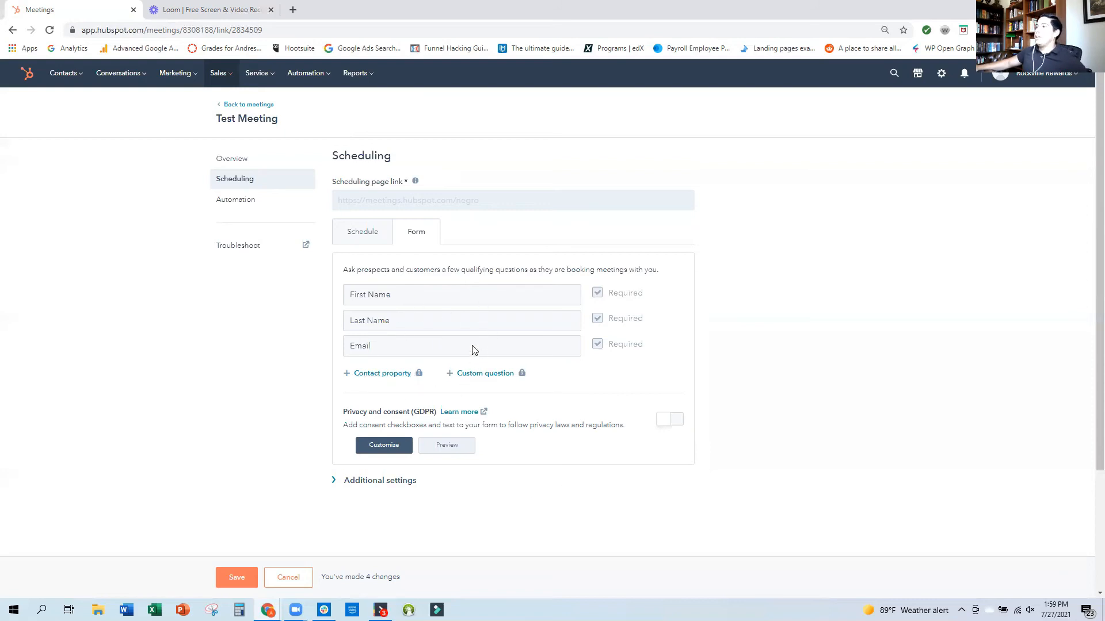
pyautogui.click(391, 479)
pyautogui.scroll(-3, 518, 488)
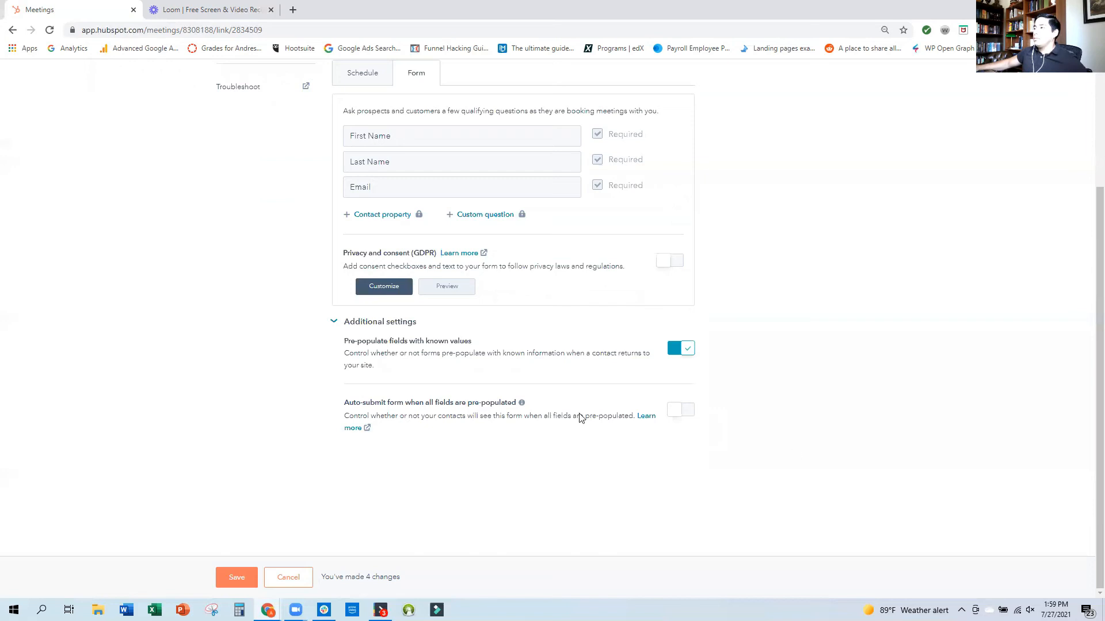
pyautogui.scroll(3, 507, 460)
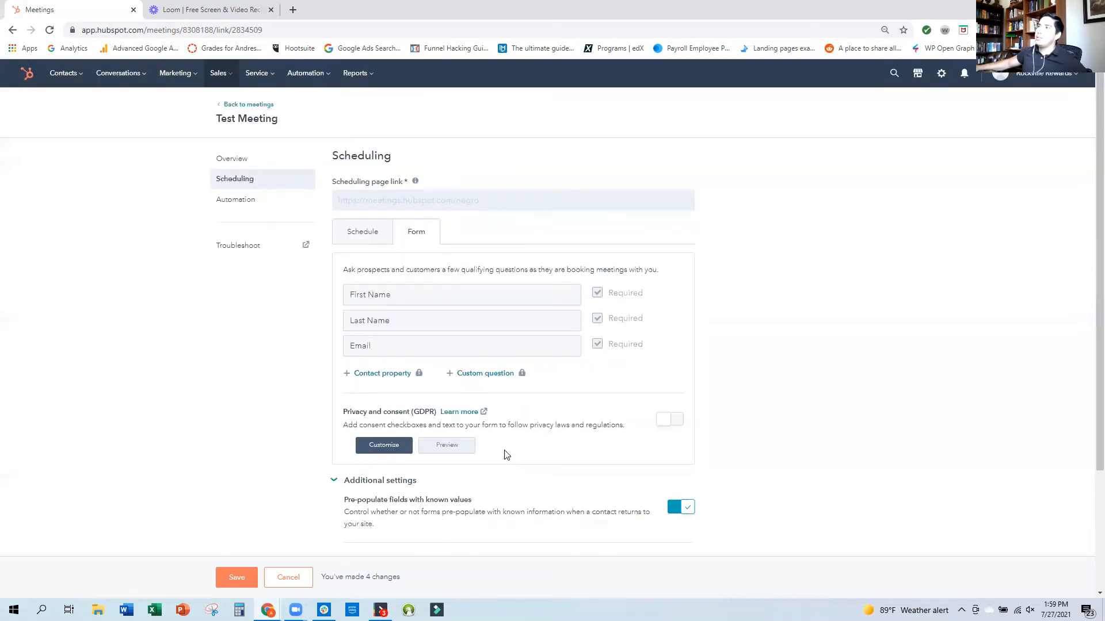
# In the meeting's automation settings, enable the pre-meeting reminder email, scheduled 1 hour before the meeting.
pyautogui.click(245, 200)
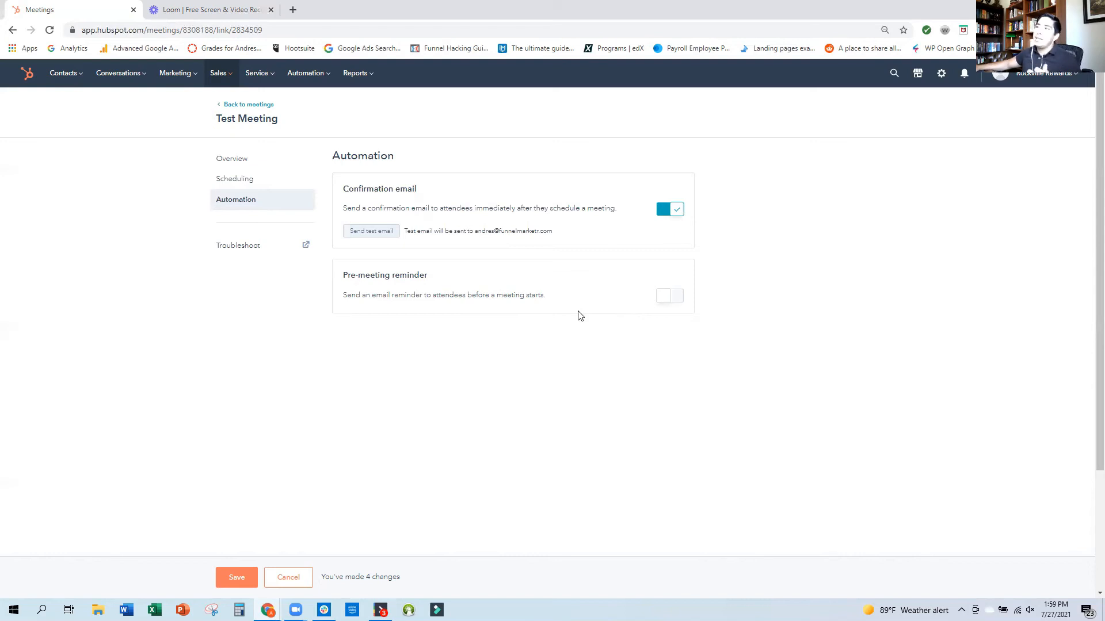
pyautogui.click(663, 297)
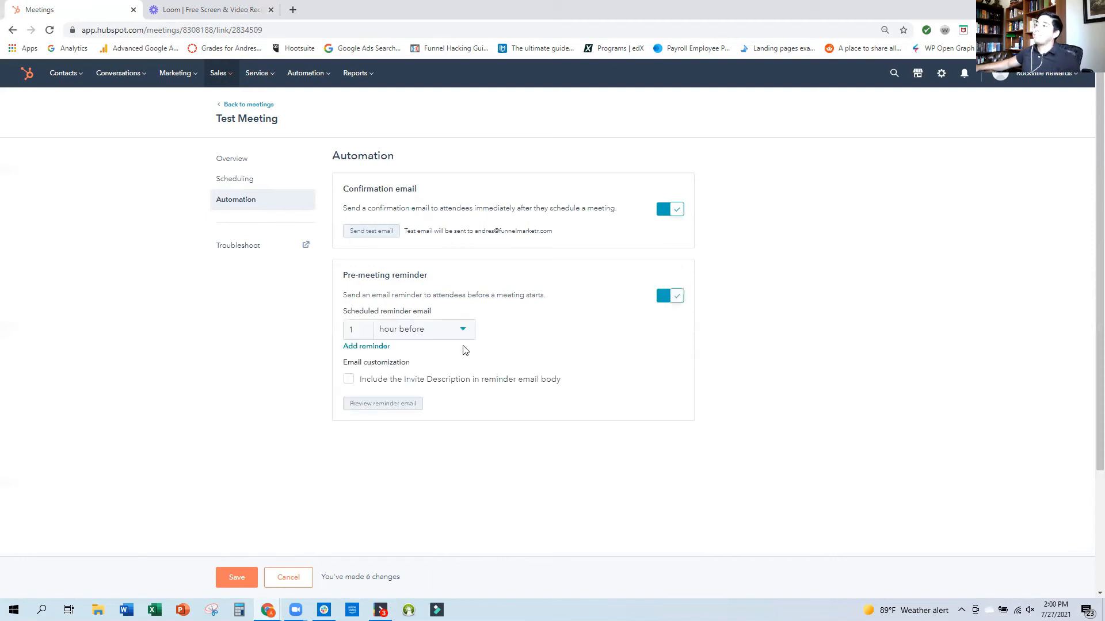
pyautogui.click(468, 330)
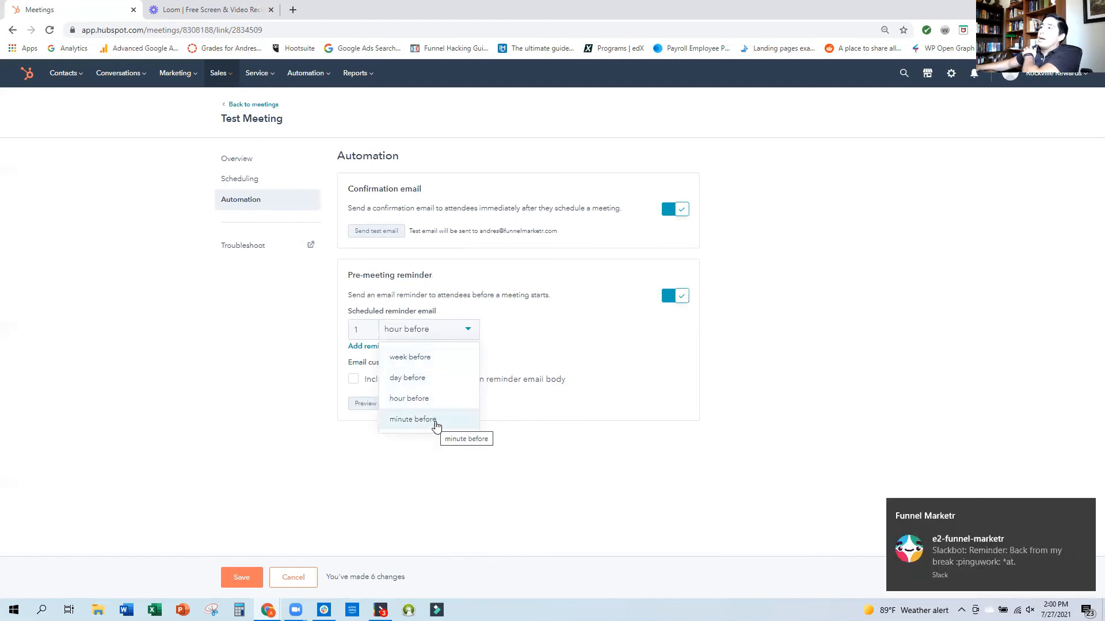
pyautogui.click(521, 345)
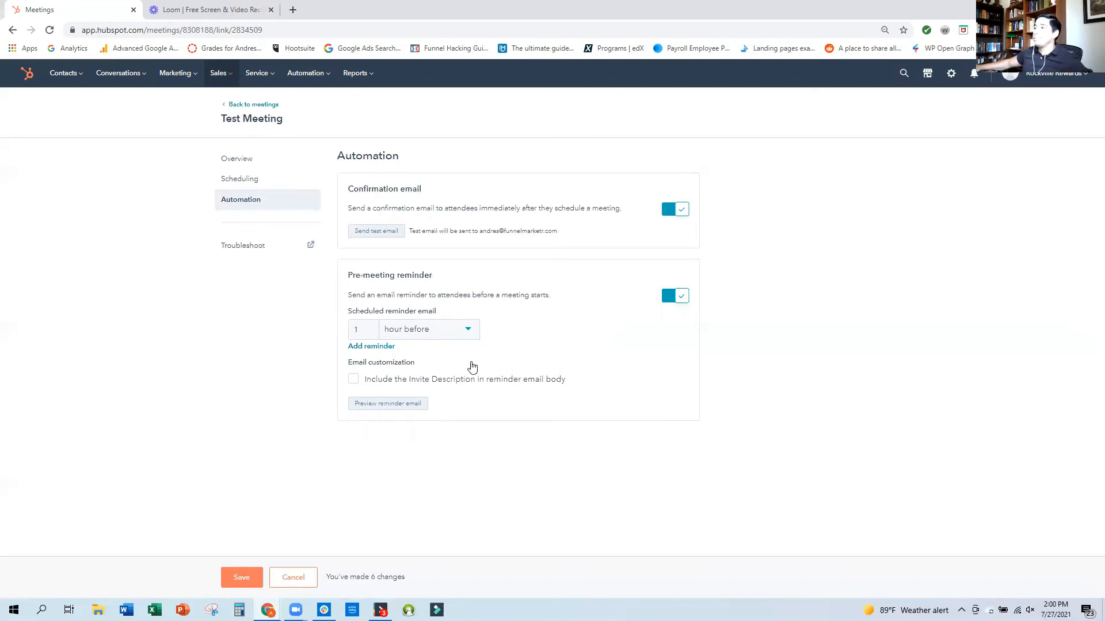
pyautogui.click(417, 414)
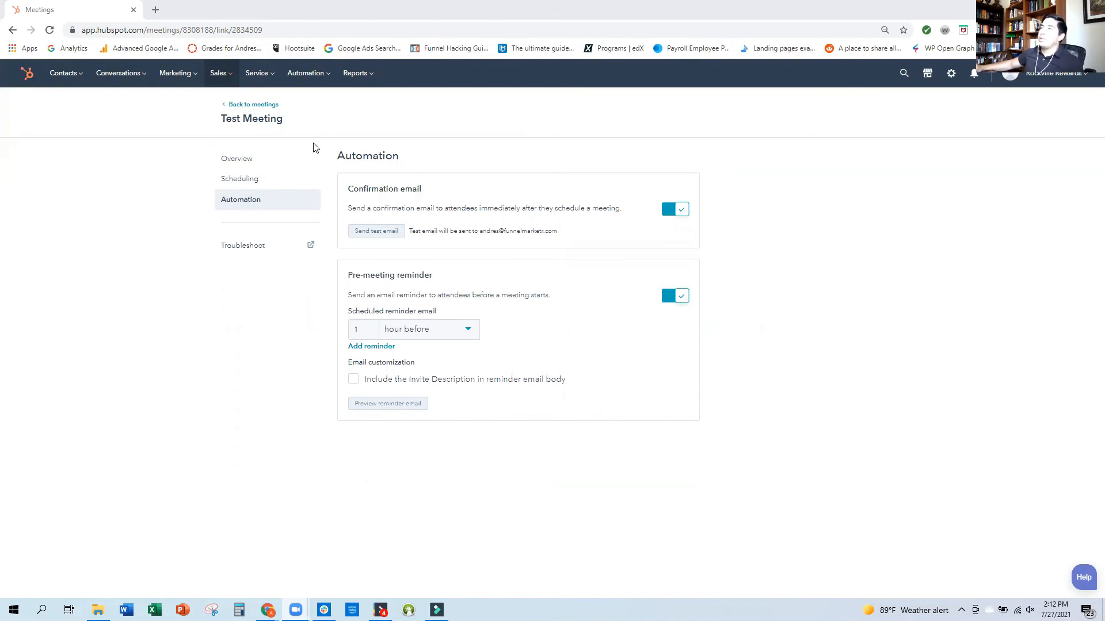
# Return to the meetings list, copy Test Meeting's scheduling link and open it in a new browser tab.
pyautogui.click(268, 106)
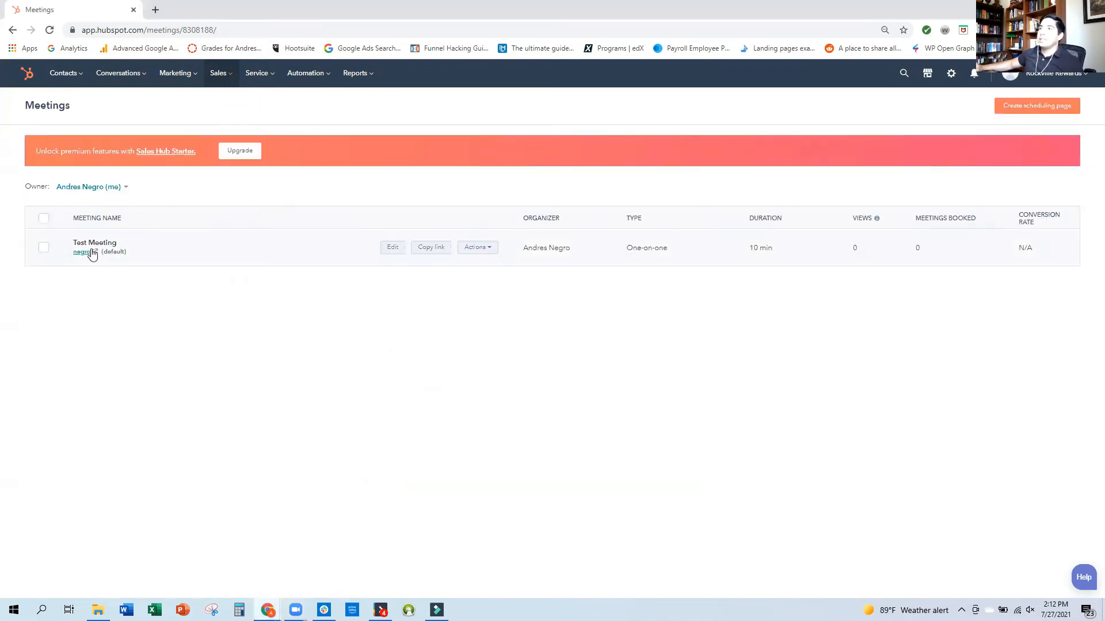
pyautogui.moveTo(492, 248)
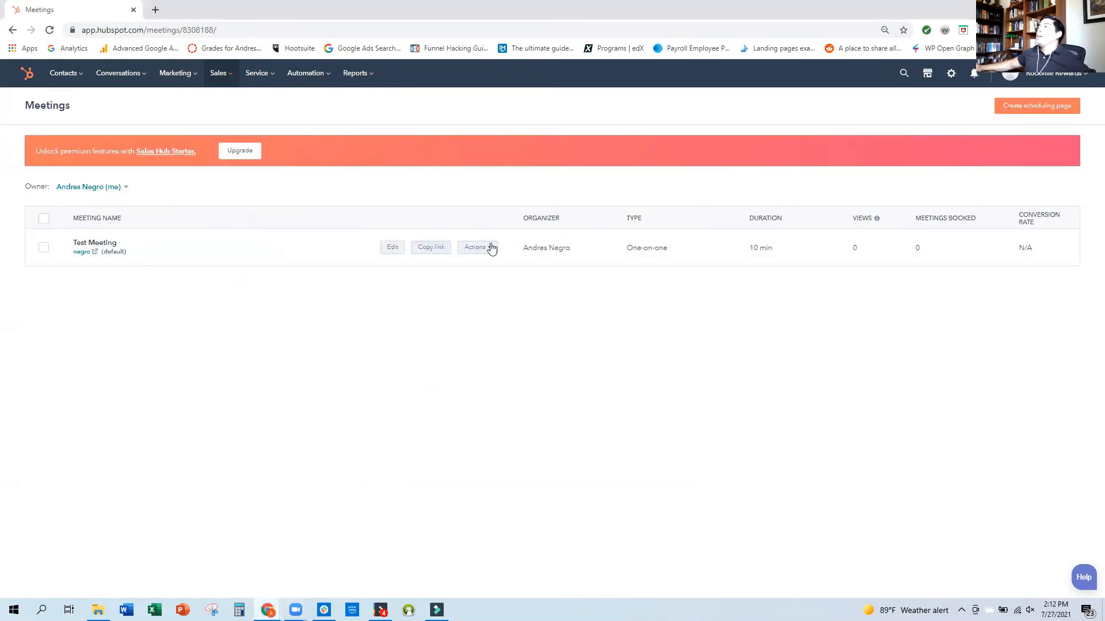
pyautogui.click(443, 251)
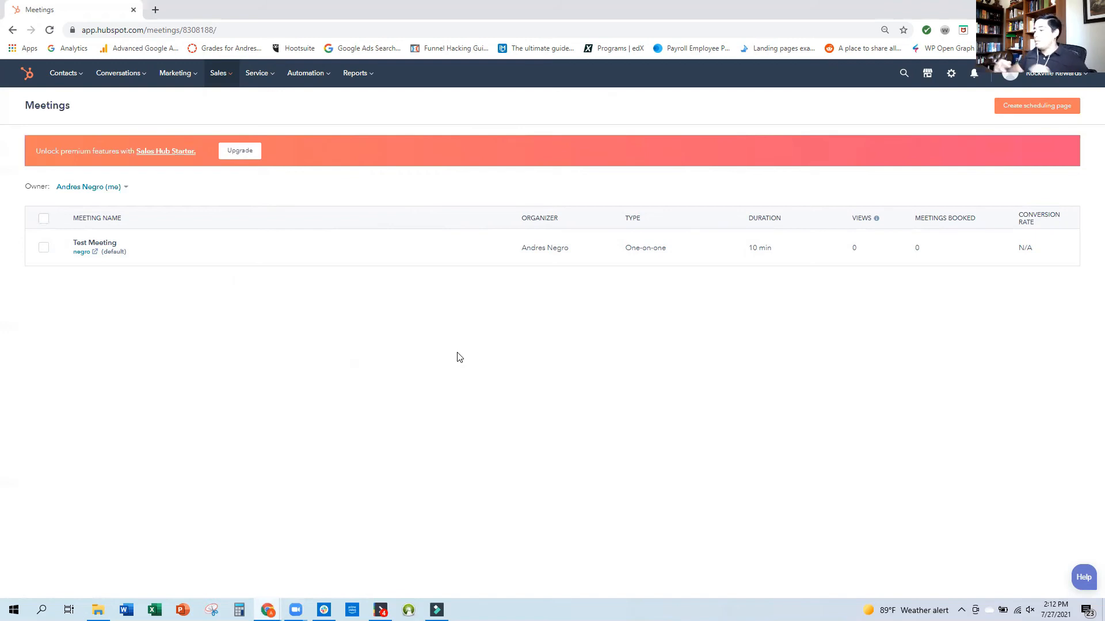
pyautogui.hotkey('ctrl', 't')
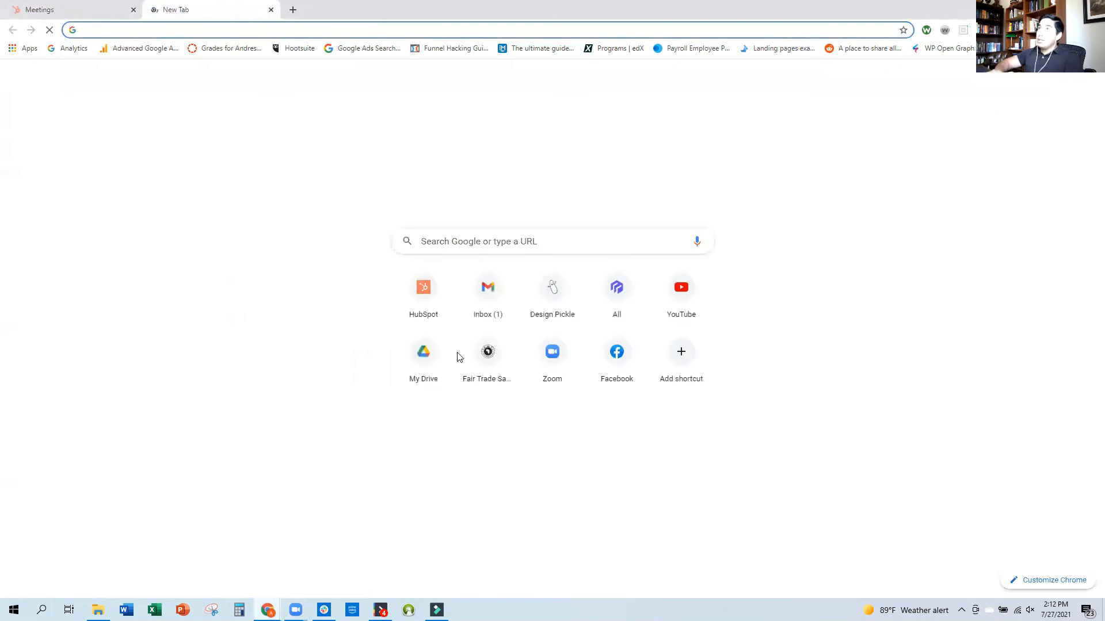
pyautogui.hotkey('ctrl', 'v')
pyautogui.press('Return')
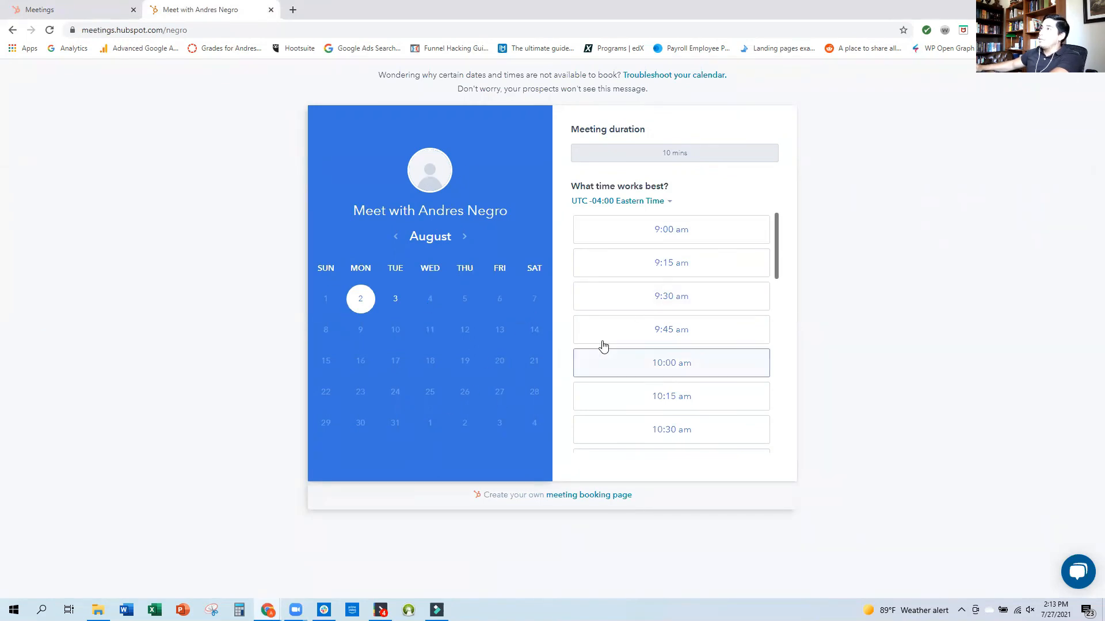
# Look through the time slots offered for Monday, August 2 on the booking page.
pyautogui.scroll(-2, 610, 343)
pyautogui.scroll(-14, 623, 347)
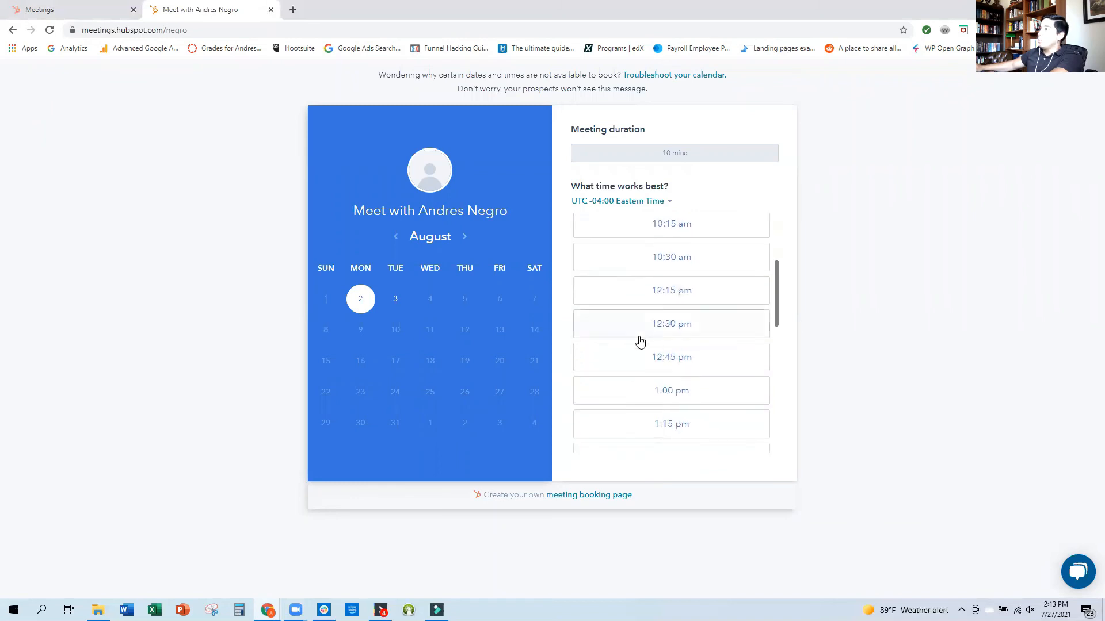
pyautogui.scroll(5, 713, 412)
pyautogui.scroll(9, 713, 381)
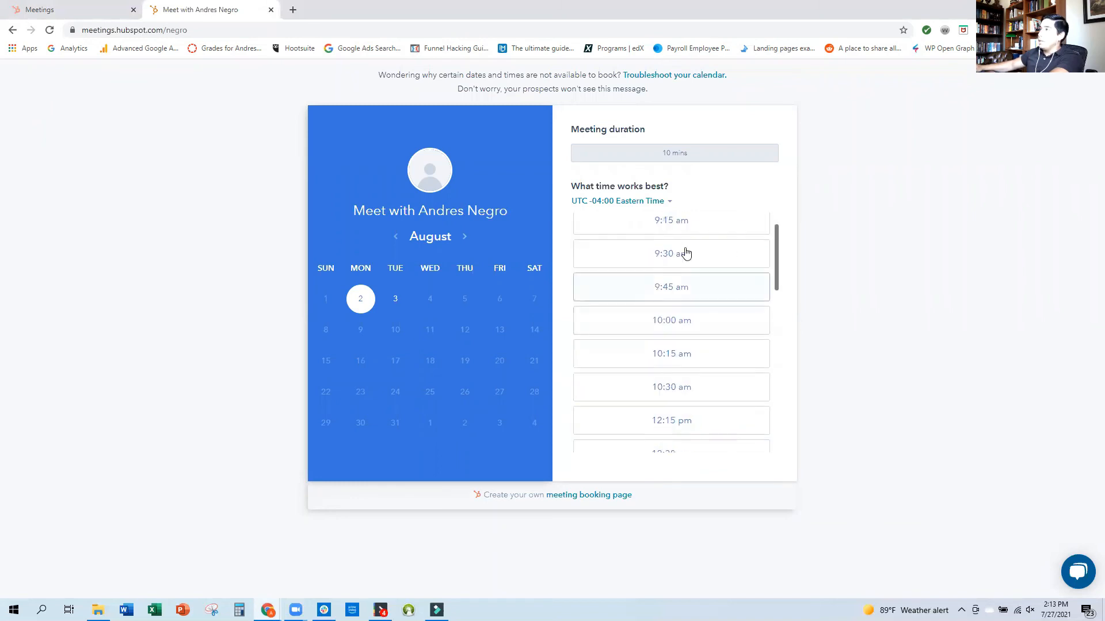
# Look through the time slots offered for Tuesday, August 3 on the booking page.
pyautogui.click(395, 300)
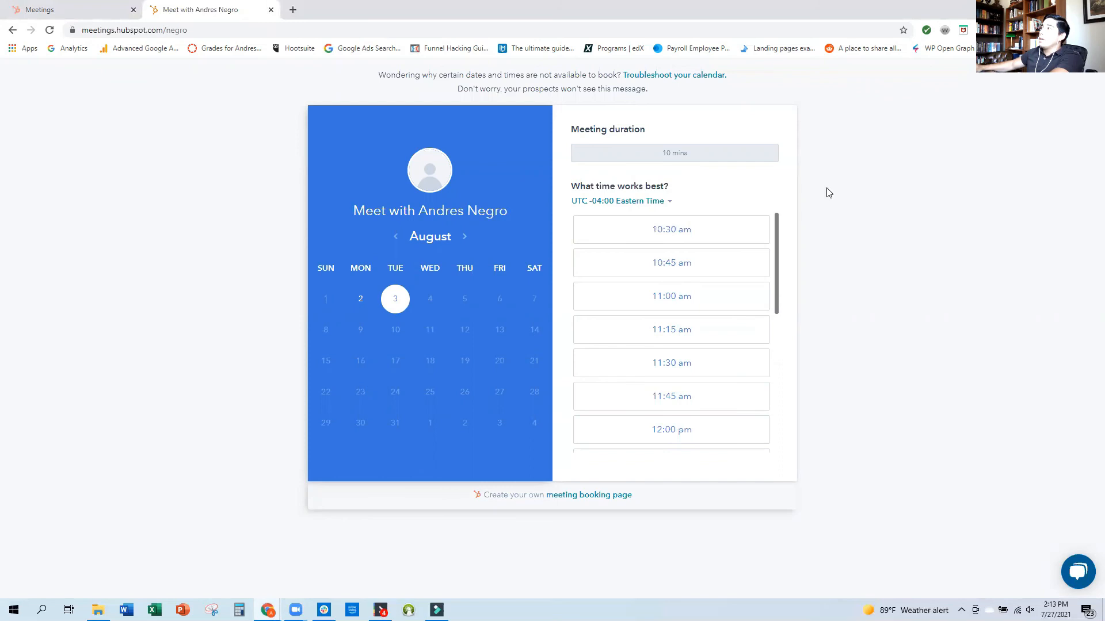
pyautogui.scroll(-10, 722, 303)
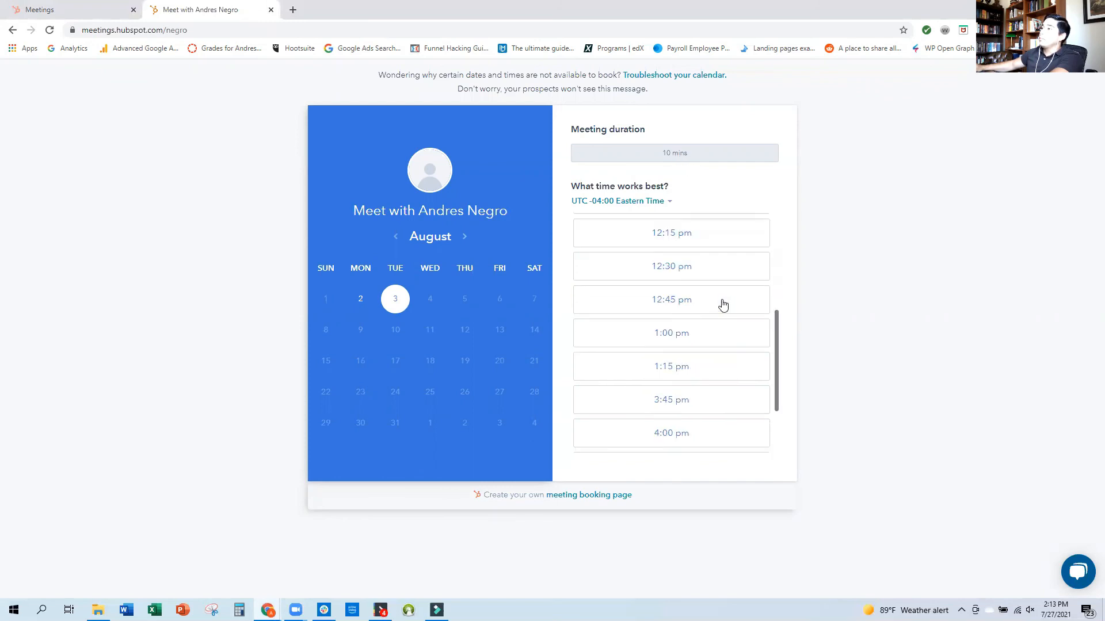
pyautogui.scroll(10, 723, 403)
pyautogui.scroll(1, 717, 413)
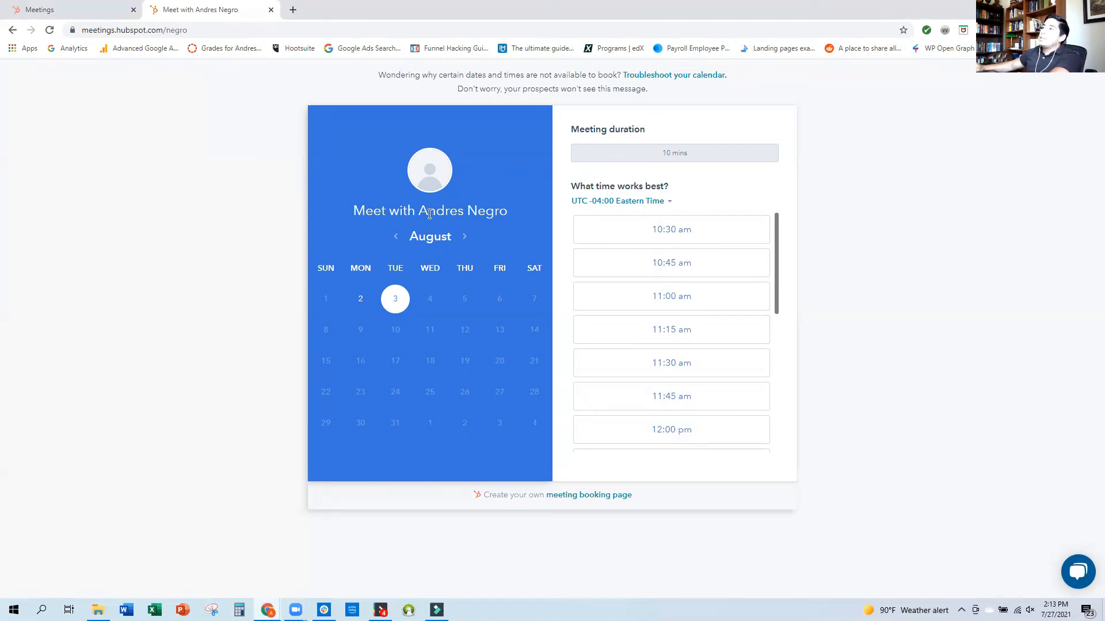
# Return to the HubSpot account and create a regular marketing email from the Welcome template.
pyautogui.click(60, 6)
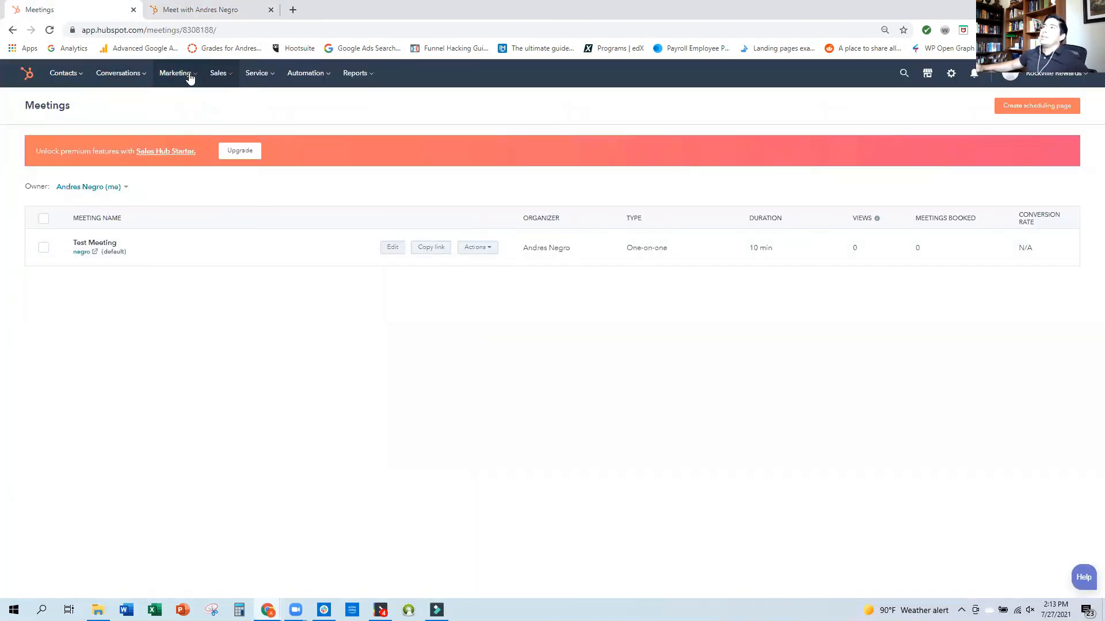
pyautogui.moveTo(196, 71)
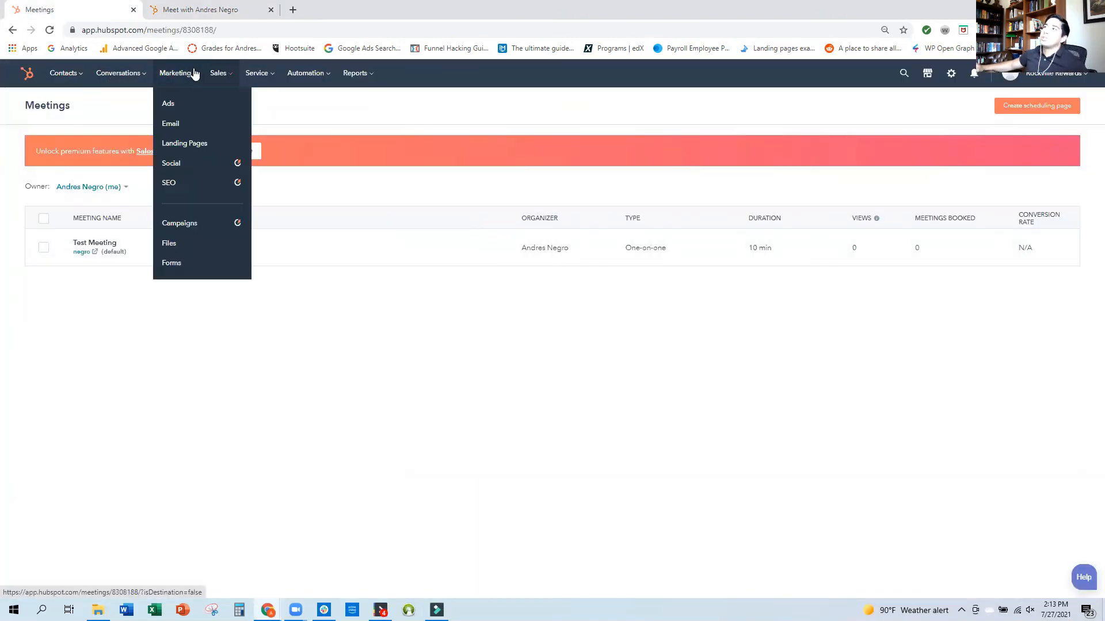
pyautogui.click(192, 132)
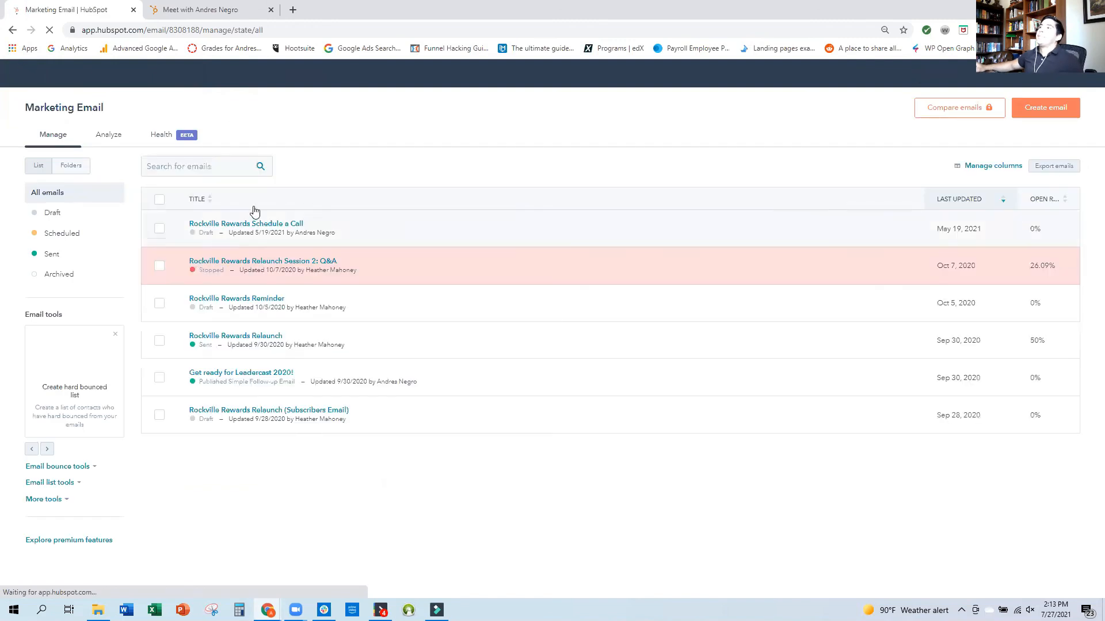
pyautogui.click(1031, 113)
pyautogui.click(472, 241)
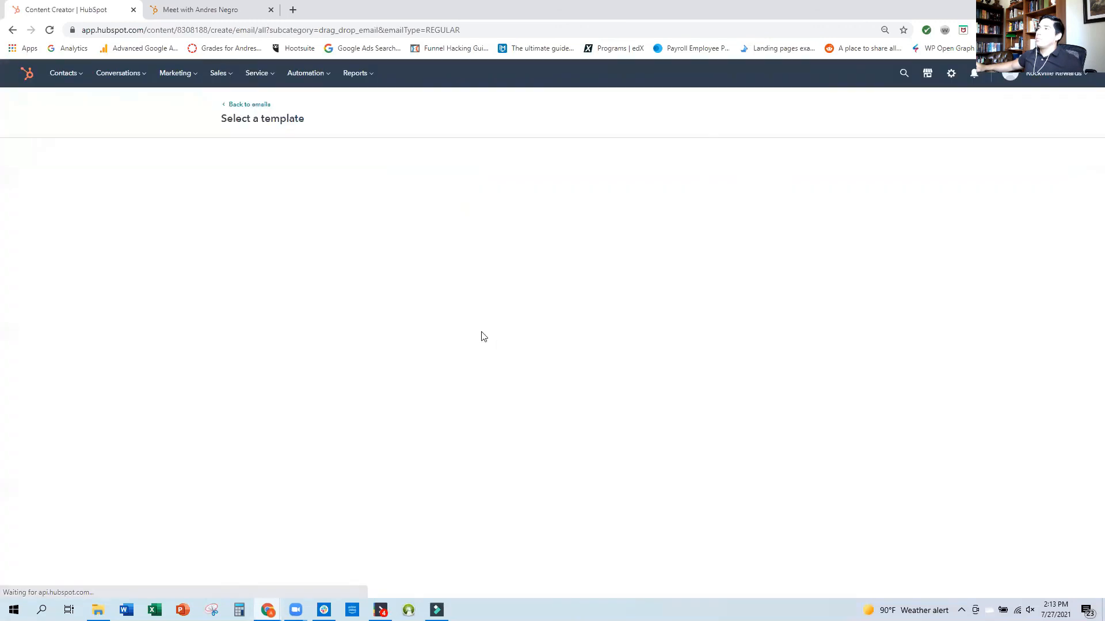
pyautogui.moveTo(323, 219)
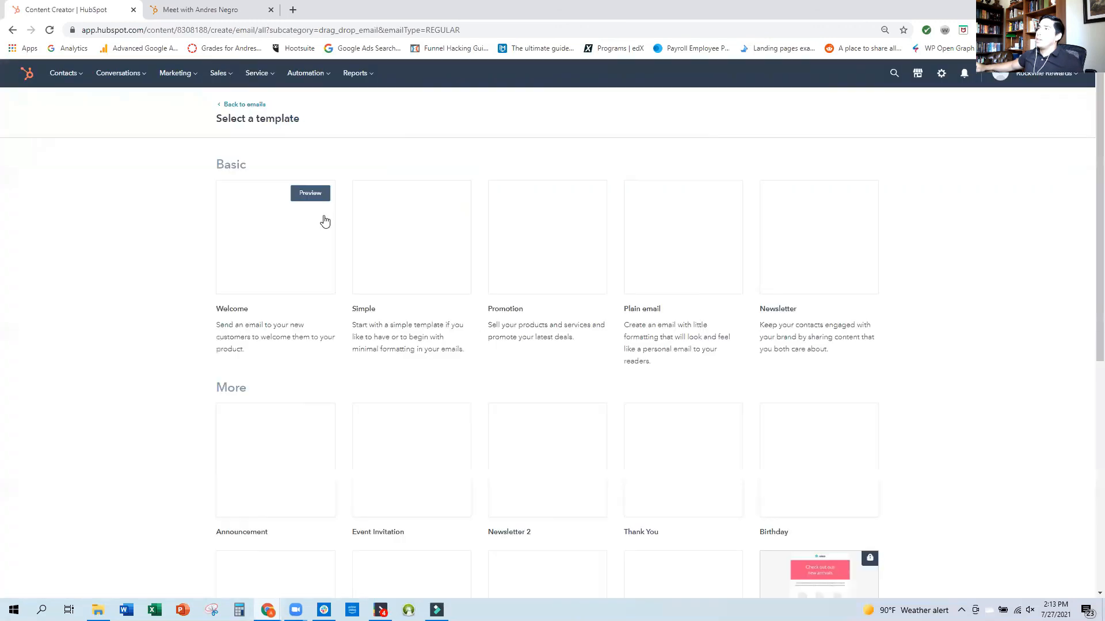
pyautogui.click(288, 246)
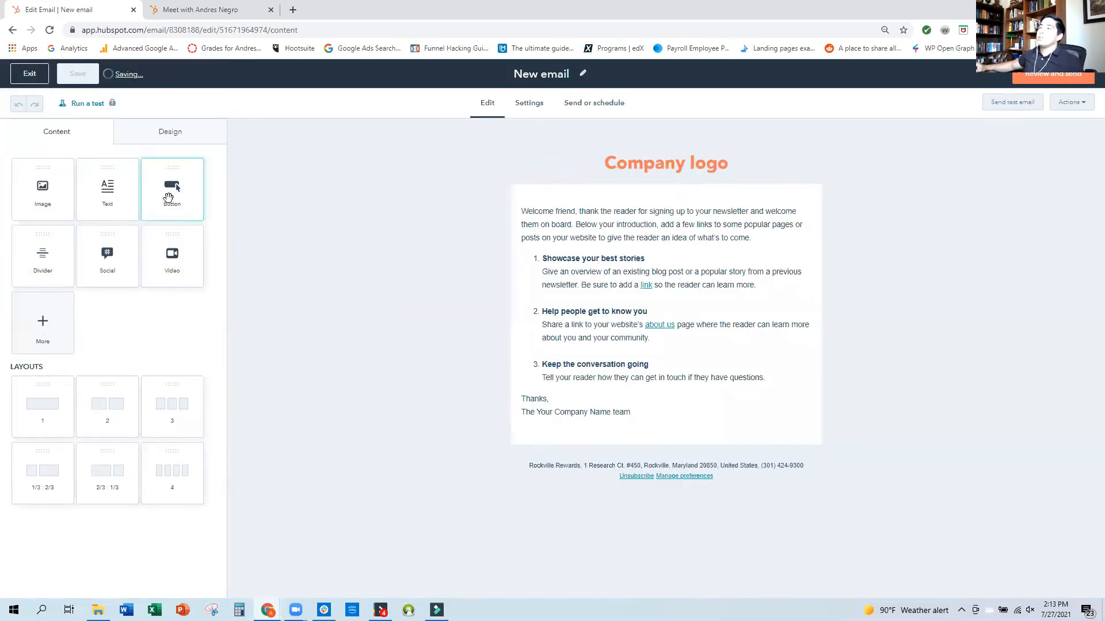
# Add a button below the email's body text linking to Test Meeting's copied scheduling URL, and exit the email editor.
pyautogui.moveTo(168, 199); pyautogui.dragTo(657, 427)
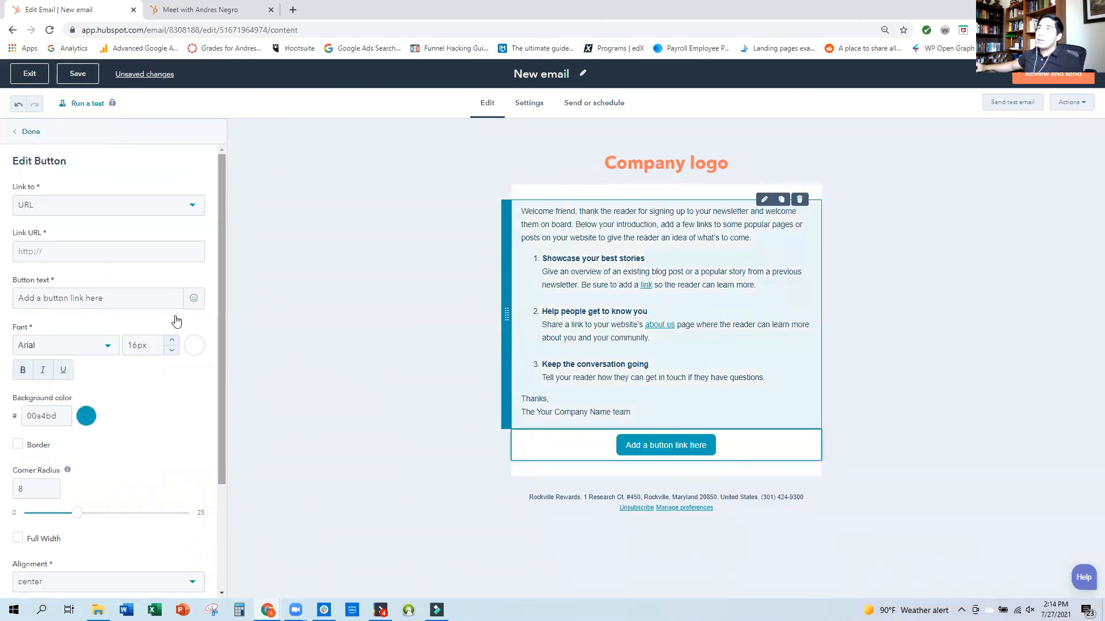
pyautogui.click(73, 251)
pyautogui.write('https://meetings.hubspot.com/negro')
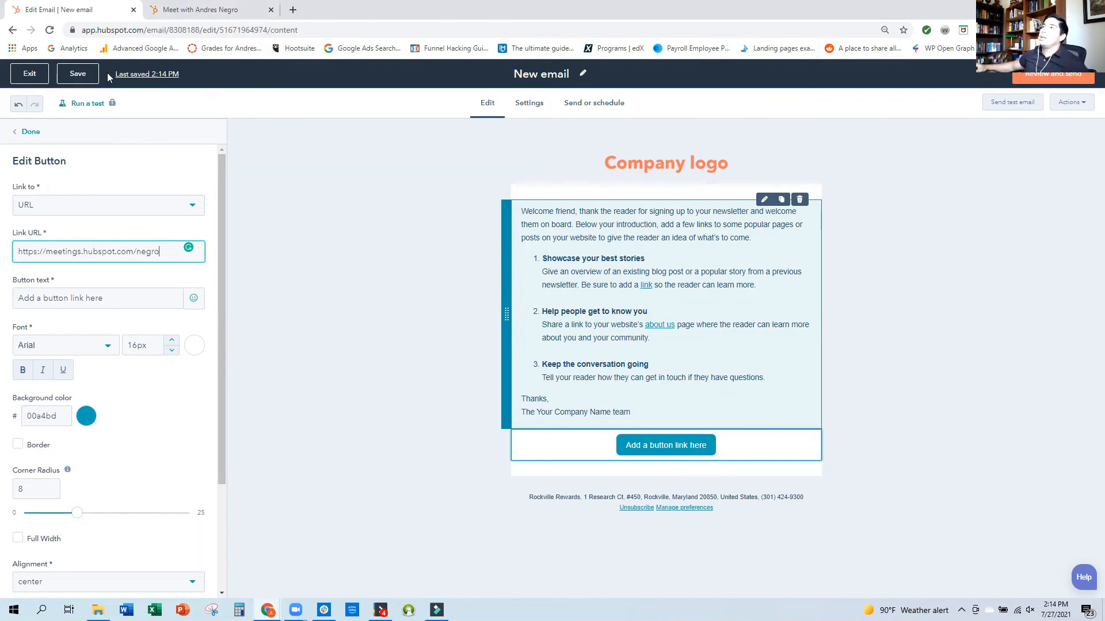
pyautogui.click(26, 76)
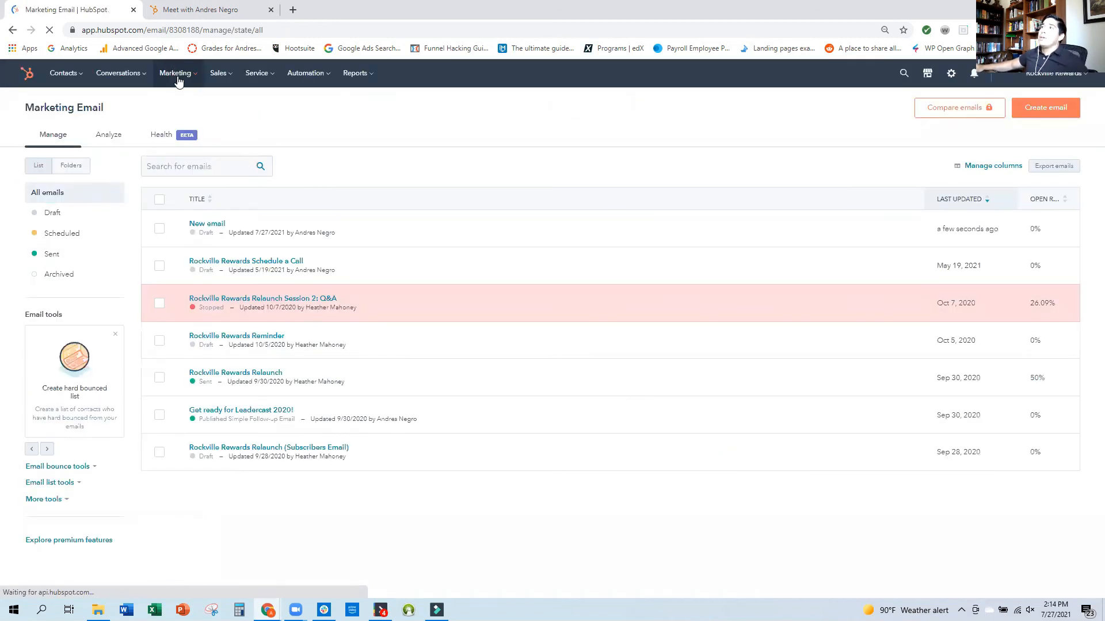
pyautogui.click(244, 212)
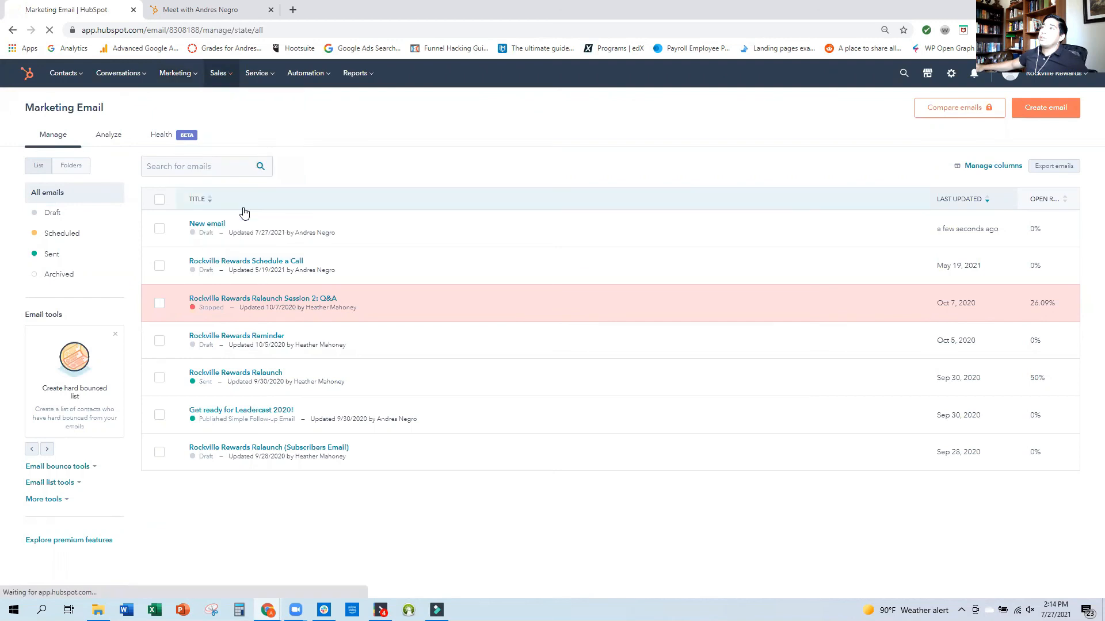